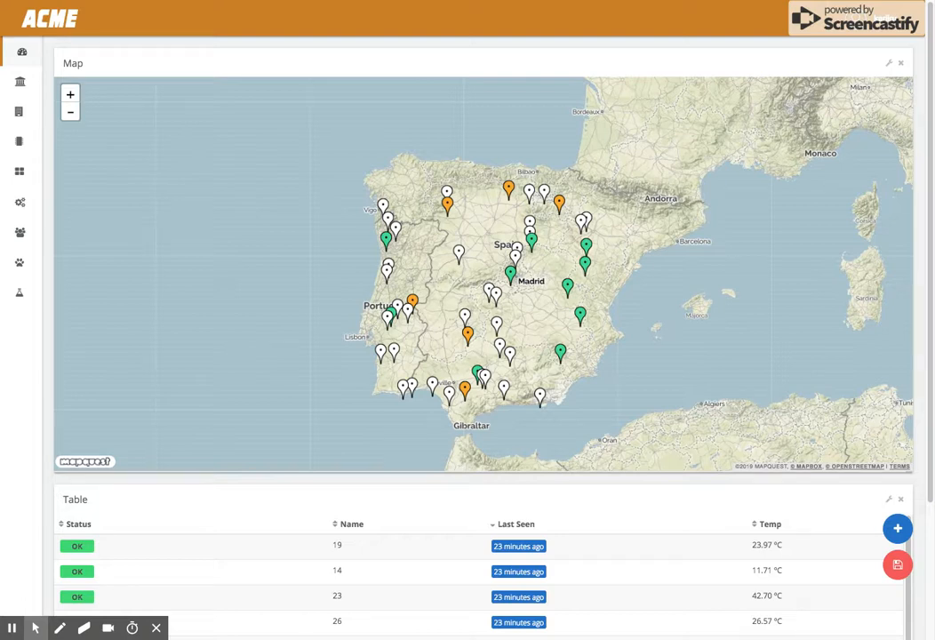
- Inspect a device marker on the map, then open the details page of the TRACKER product in the Things manager
click(570, 289)
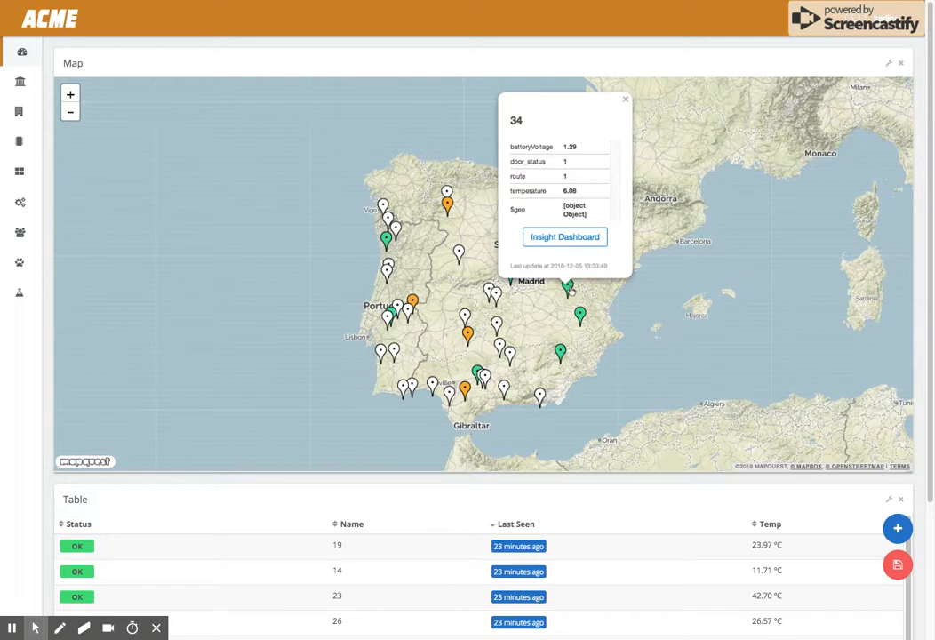
click(20, 142)
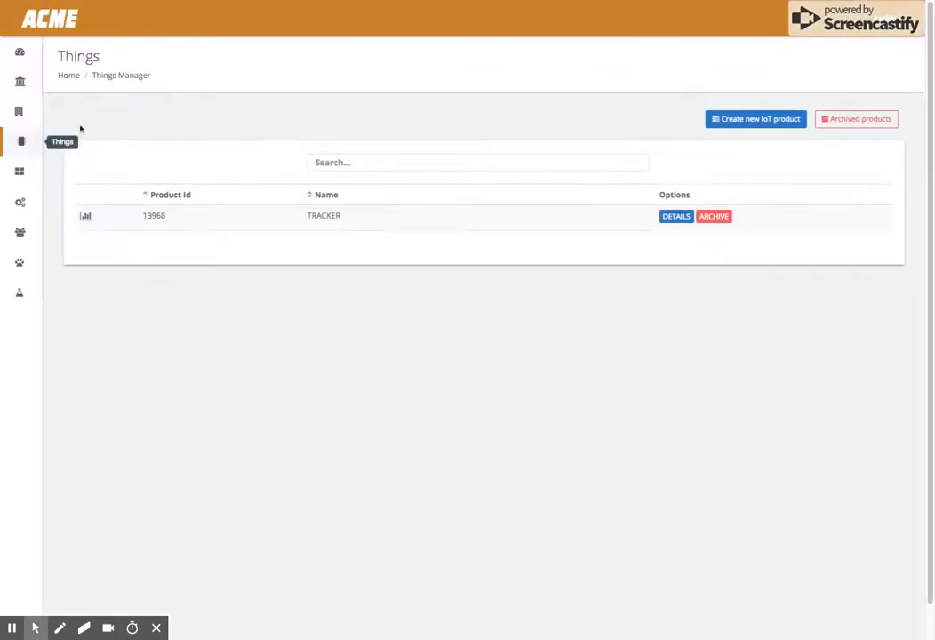
click(681, 222)
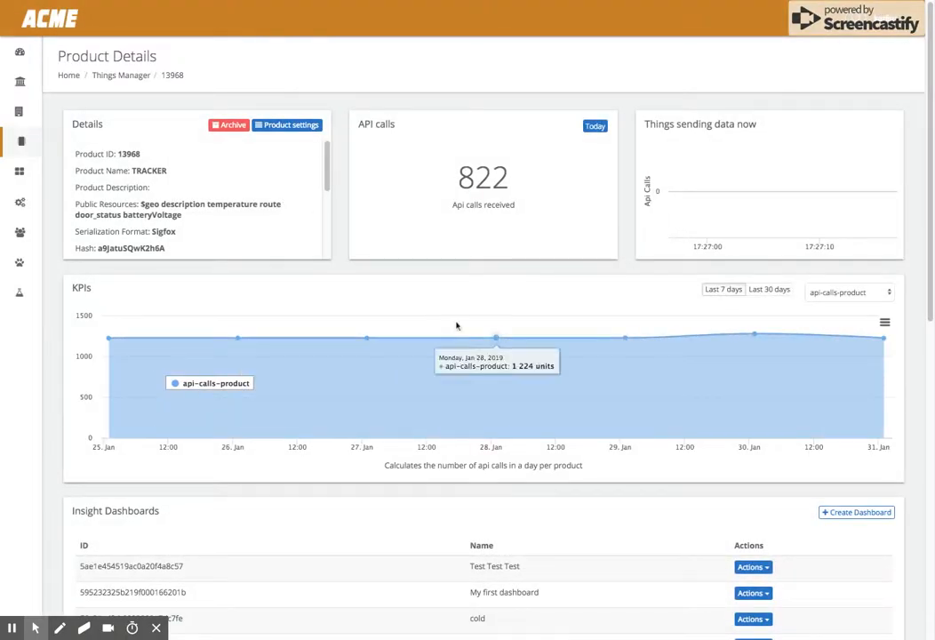
- Create a new insight dashboard named TEST VIDEO using the Cold Chain Tracker template
scroll(872, 522, down, 3)
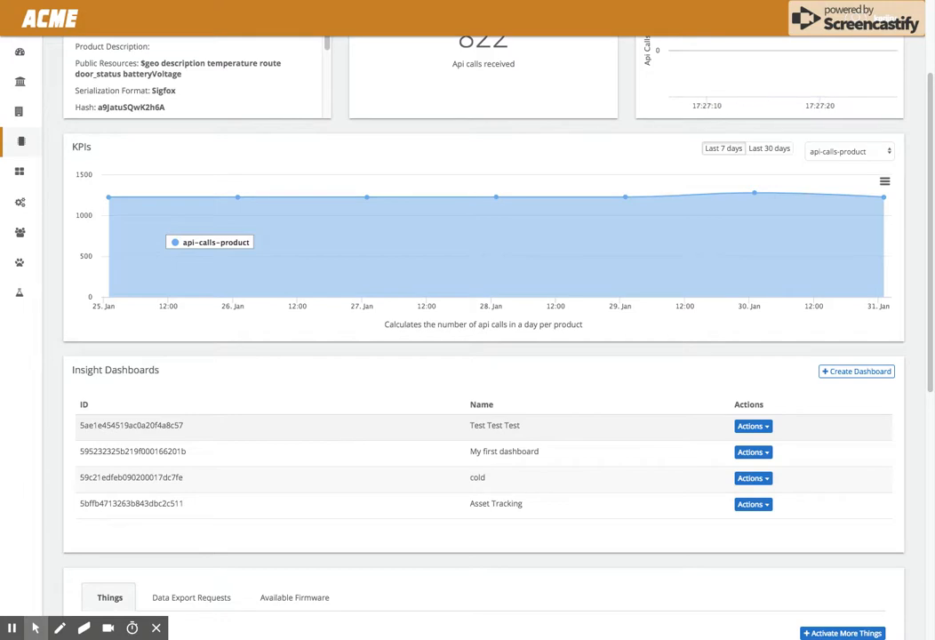
click(846, 372)
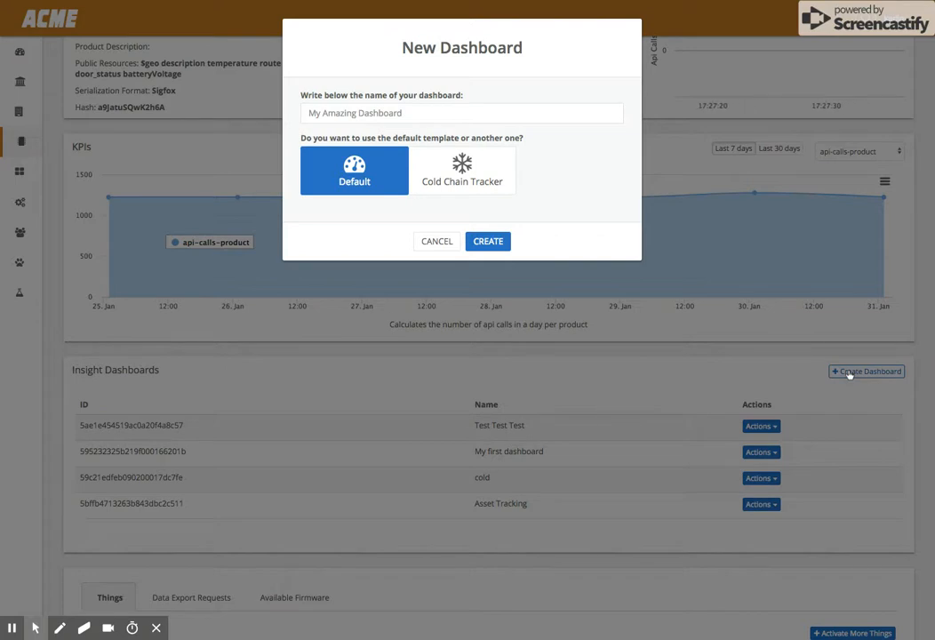
click(474, 114)
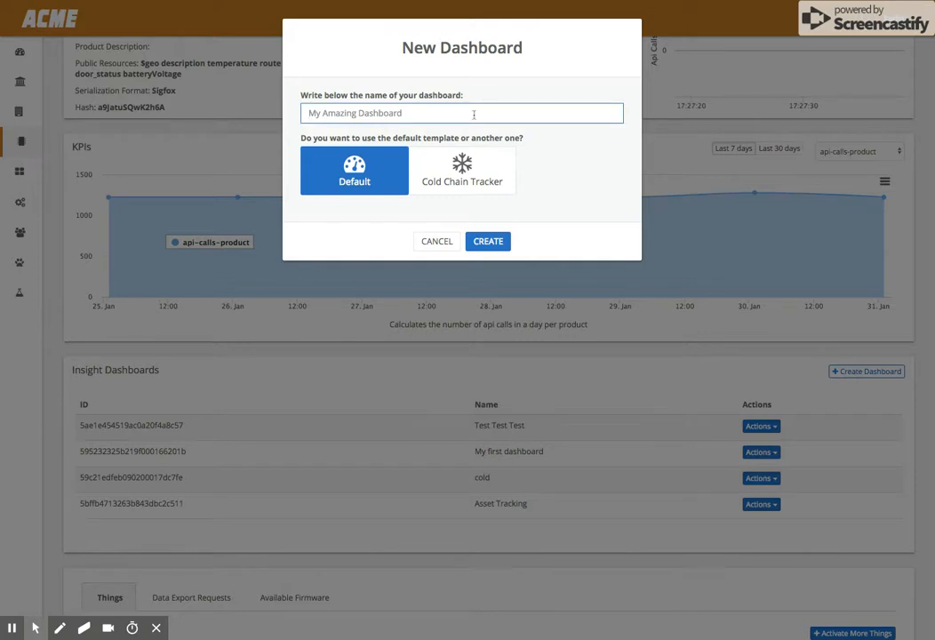
text(TEST VIDEO)
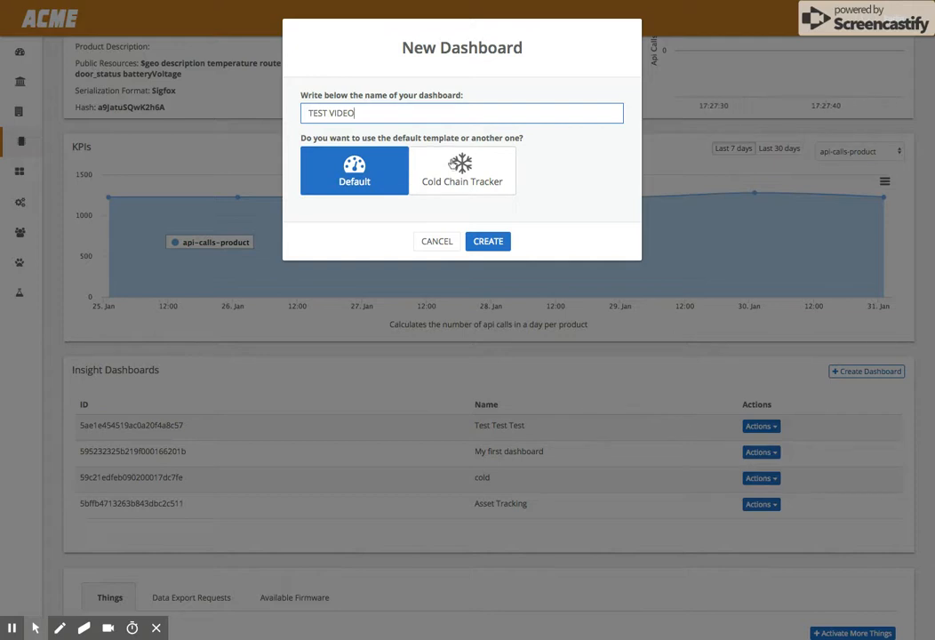
click(447, 161)
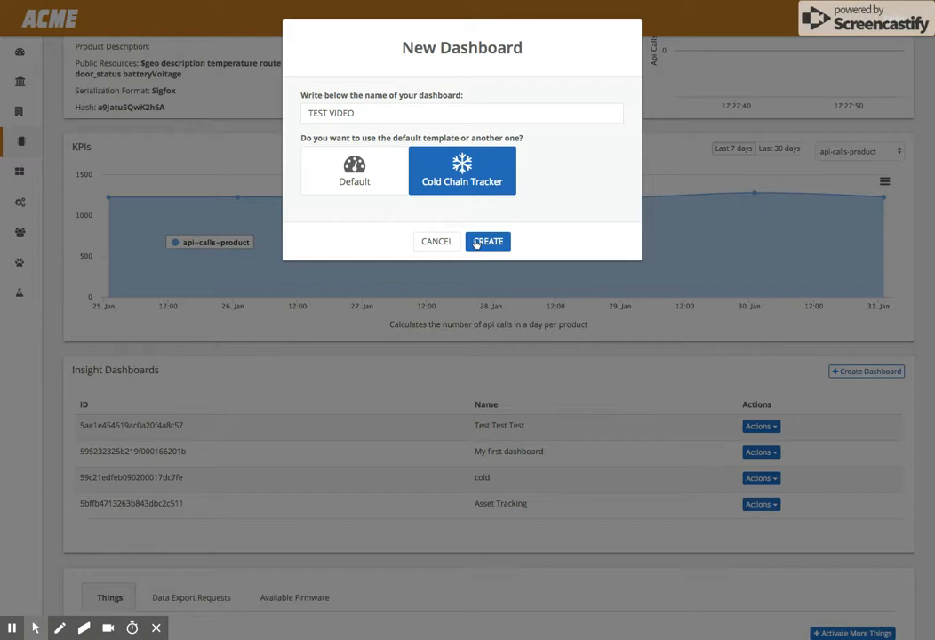
click(486, 243)
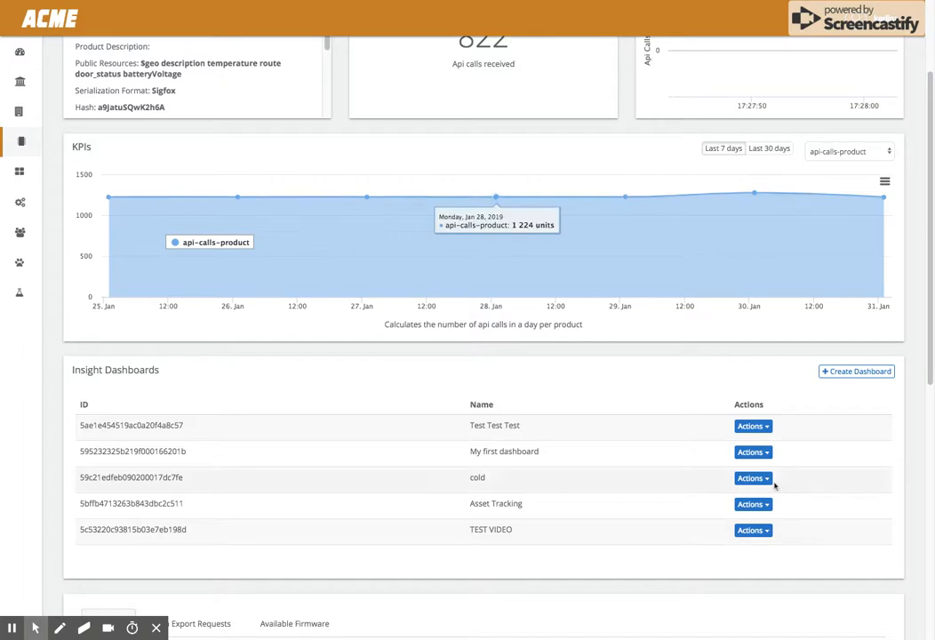
- Open the TEST VIDEO dashboard for editing and dismiss the reminder notice
click(751, 531)
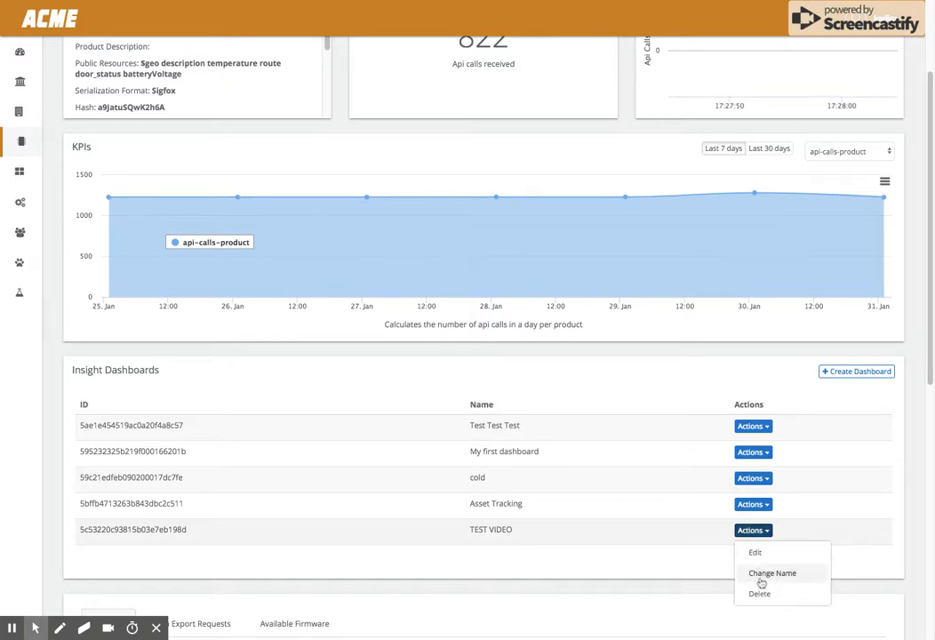
click(745, 553)
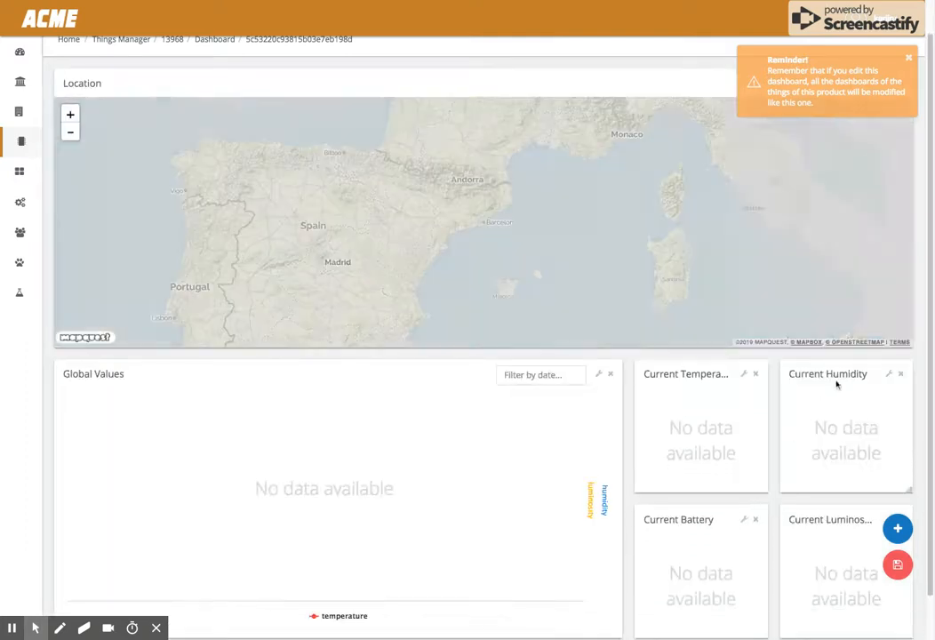
click(908, 61)
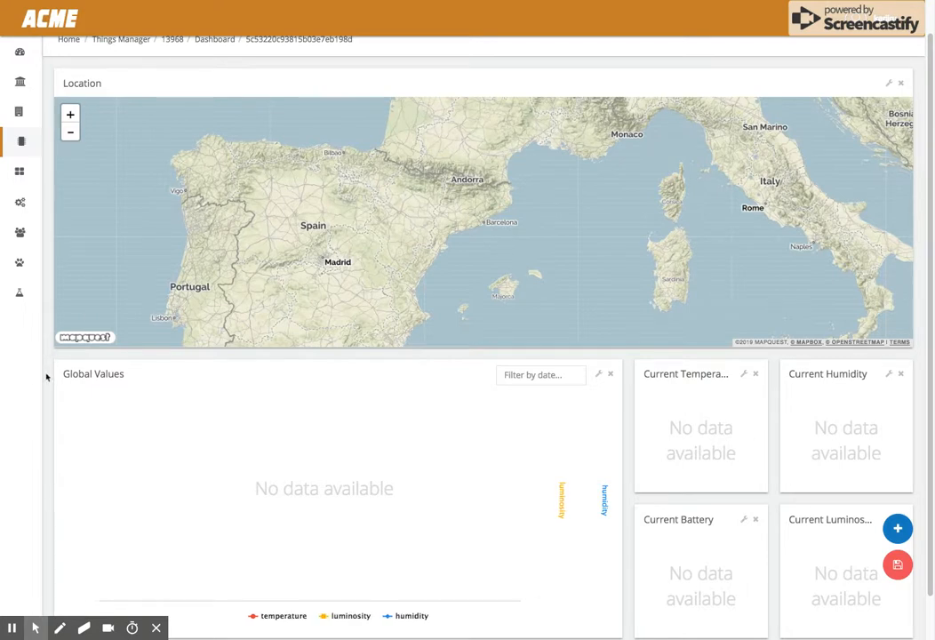
- Configure the Location widget with data source User Thing Resource, resource temperature, widget type Map and Realtime enabled
scroll(47, 378, down, 1)
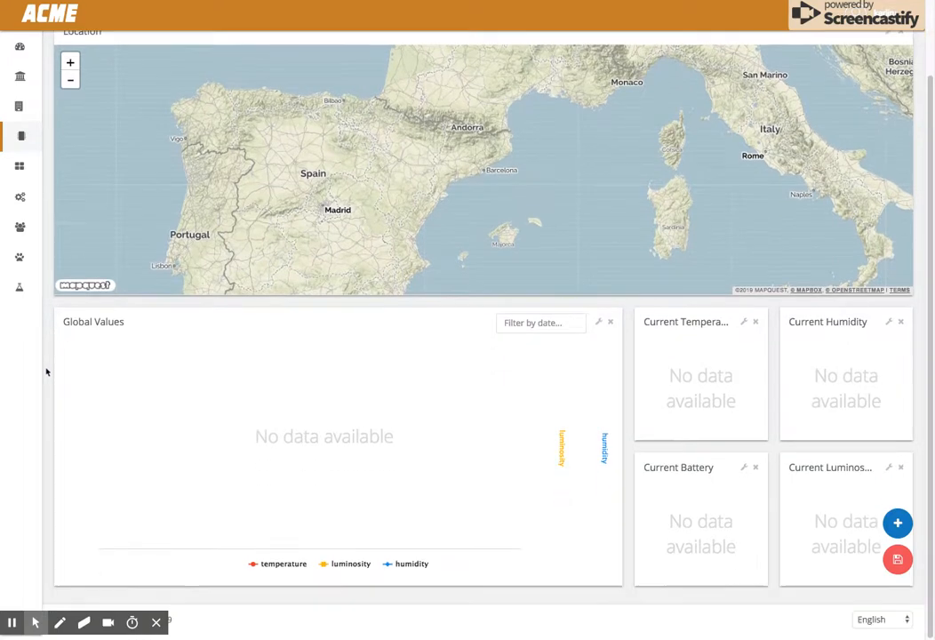
scroll(47, 377, up, 2)
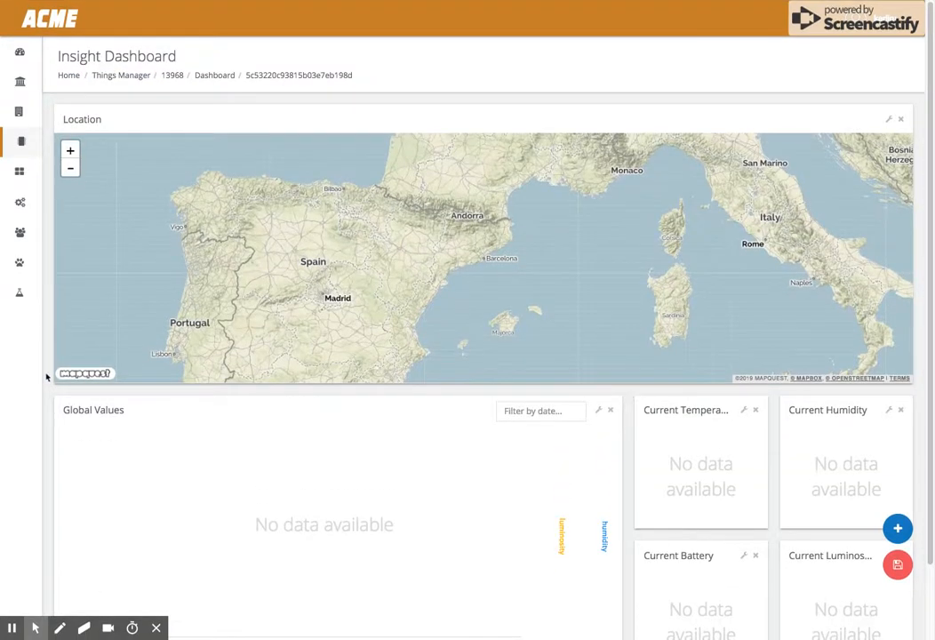
scroll(47, 378, down, 1)
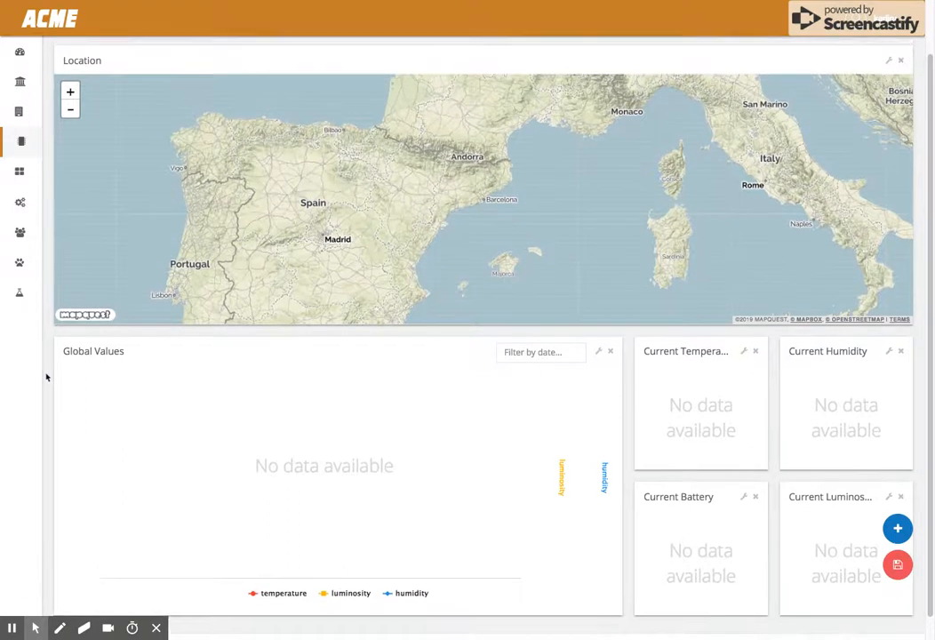
scroll(47, 377, up, 1)
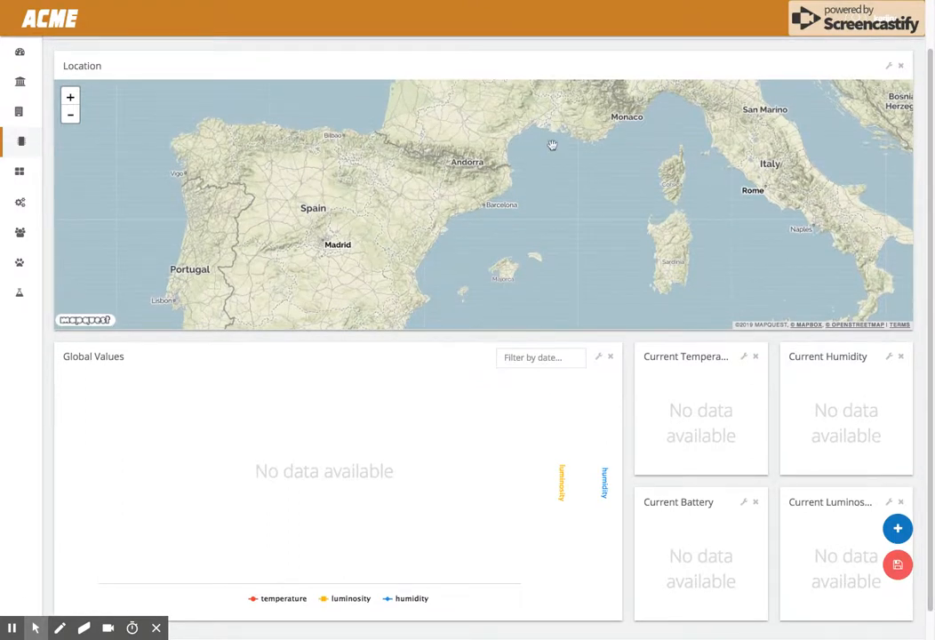
click(889, 66)
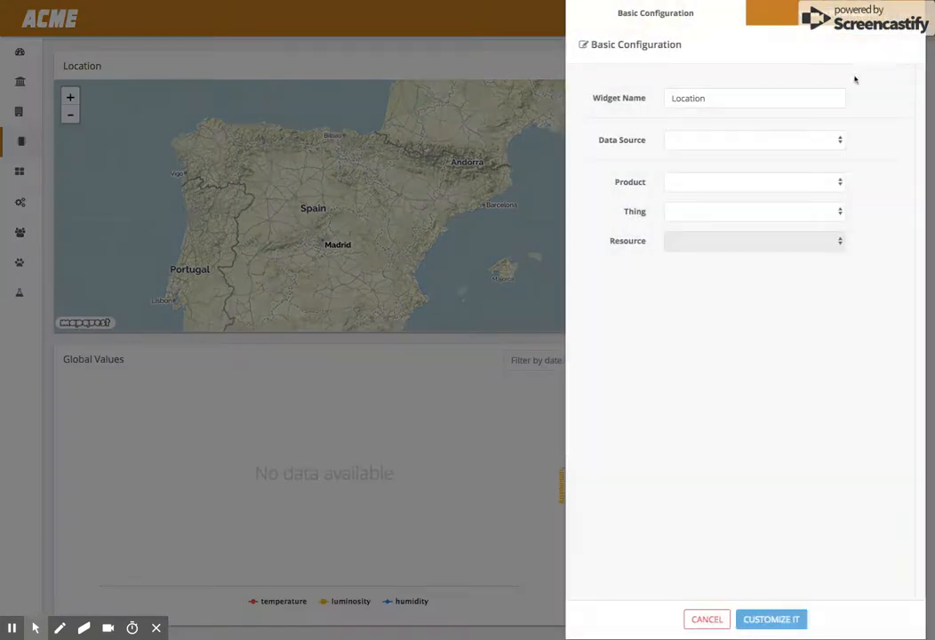
click(703, 139)
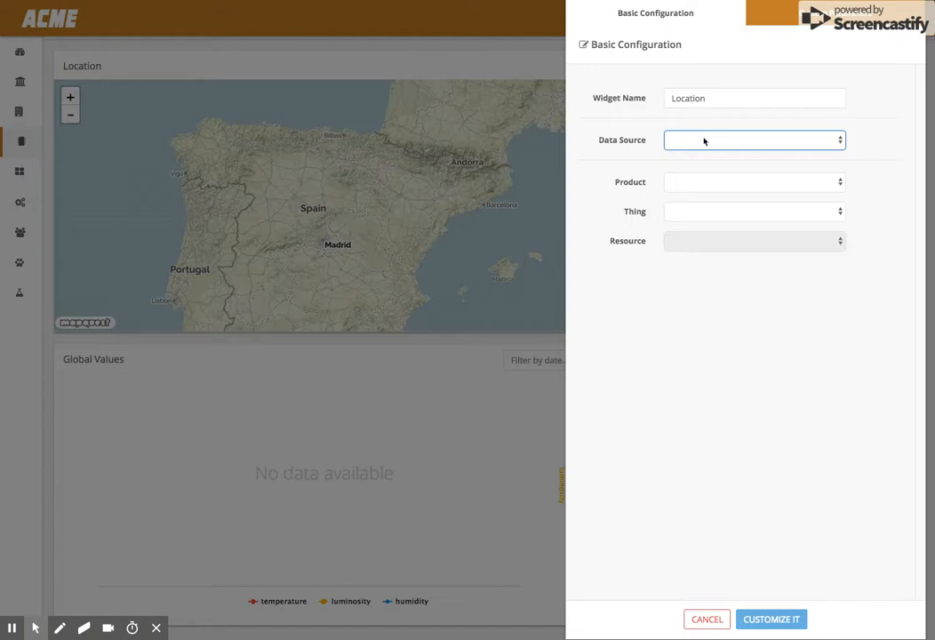
click(754, 198)
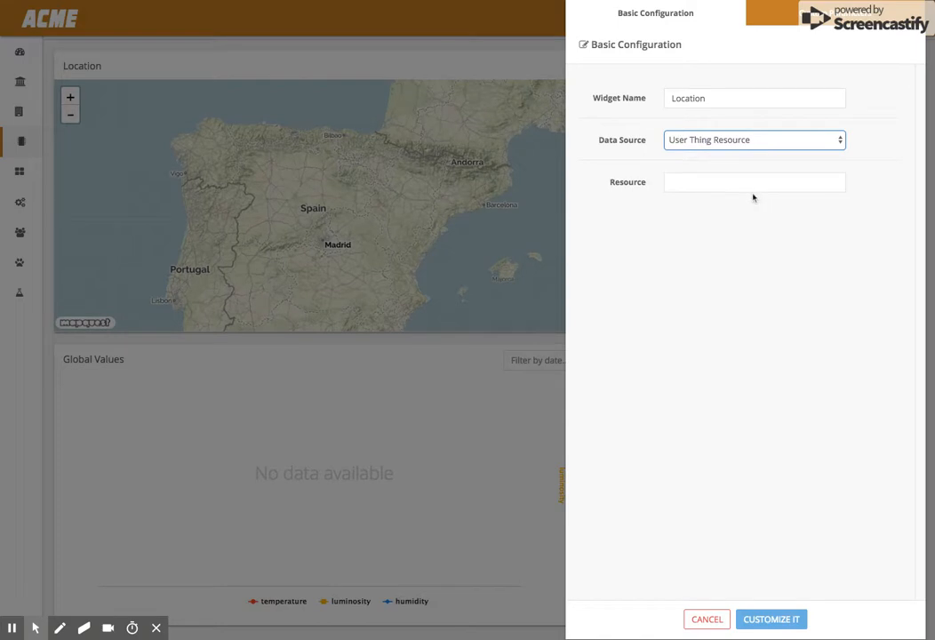
click(711, 184)
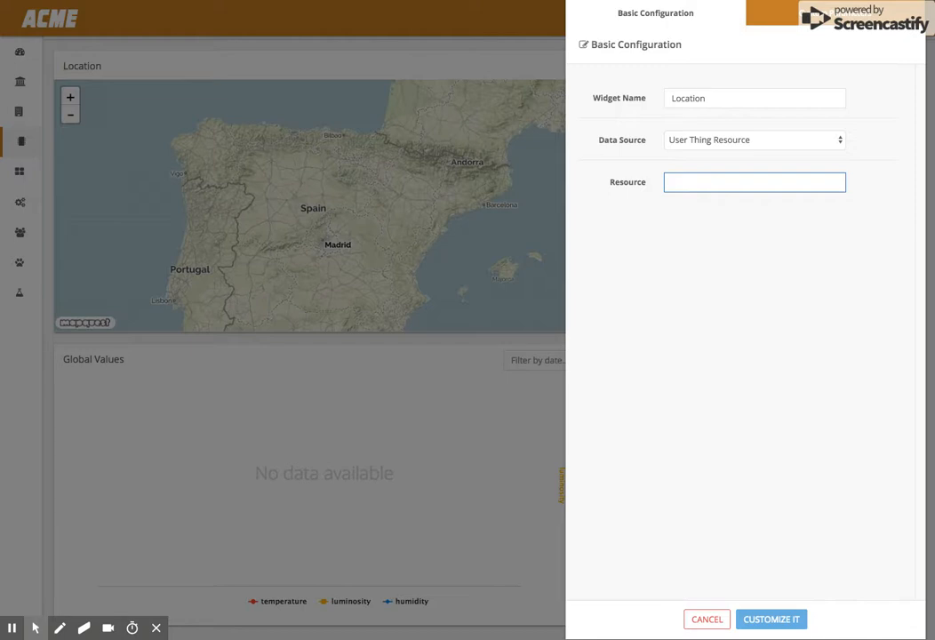
text(rature)
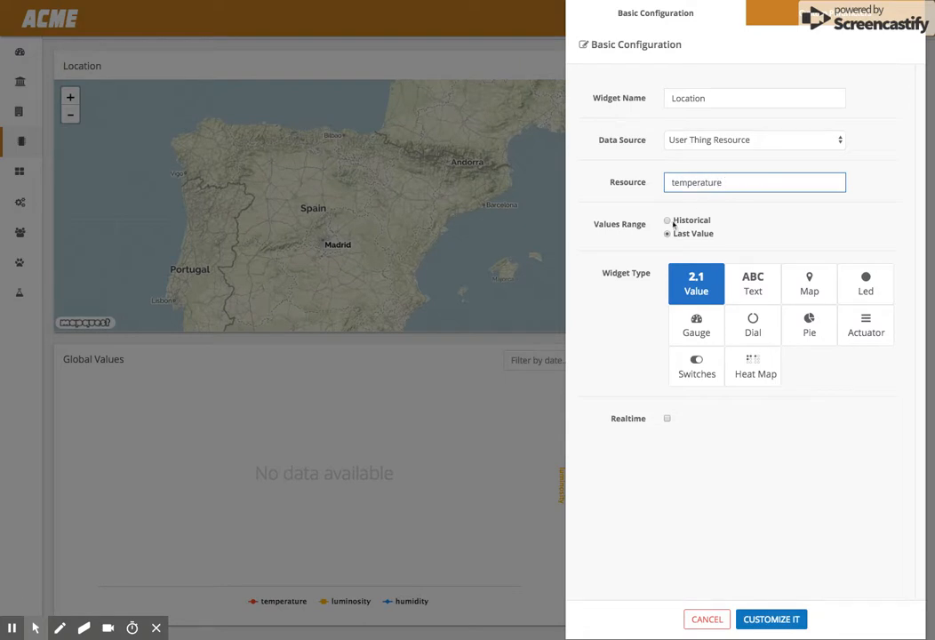
click(806, 284)
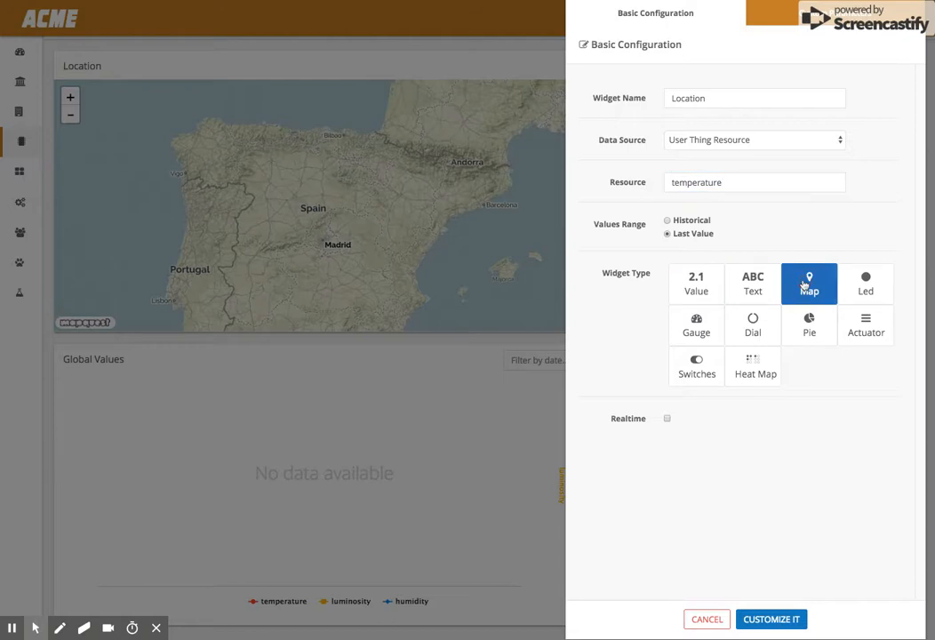
click(668, 419)
click(777, 619)
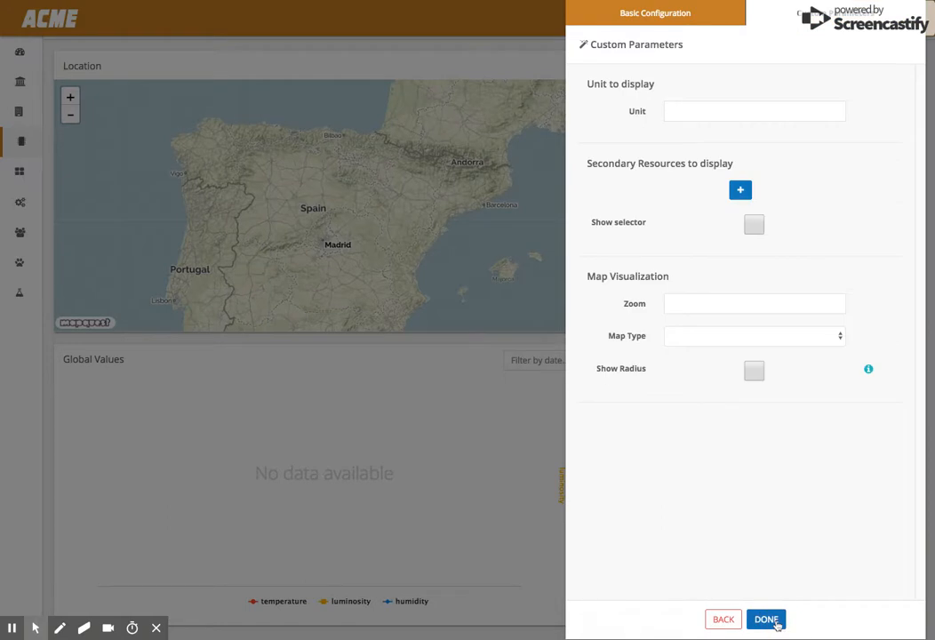
- Set the Location map's unit to °C and zoom to 6, choose a map type, and finish the widget
click(689, 112)
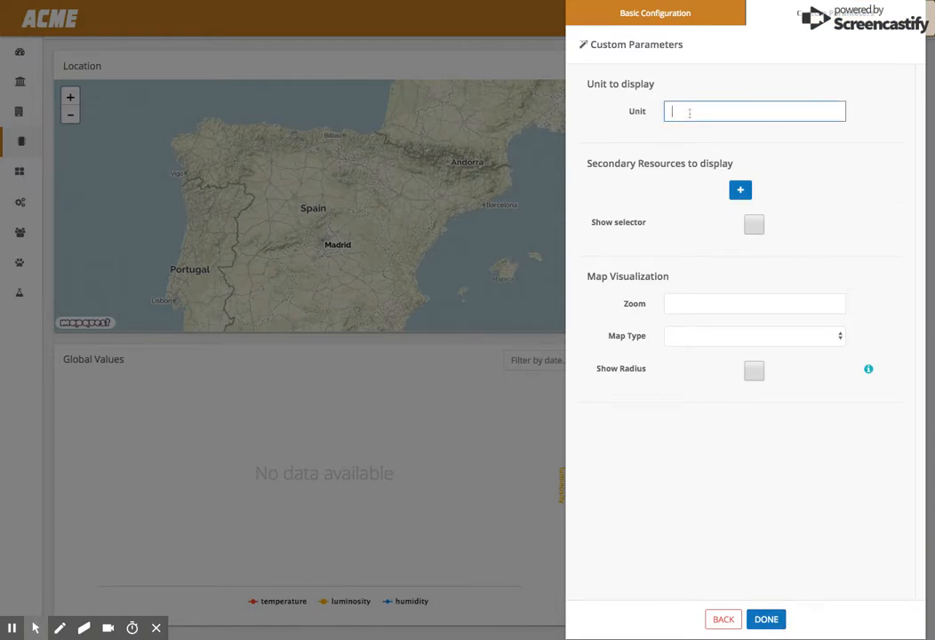
text(ºC)
click(694, 304)
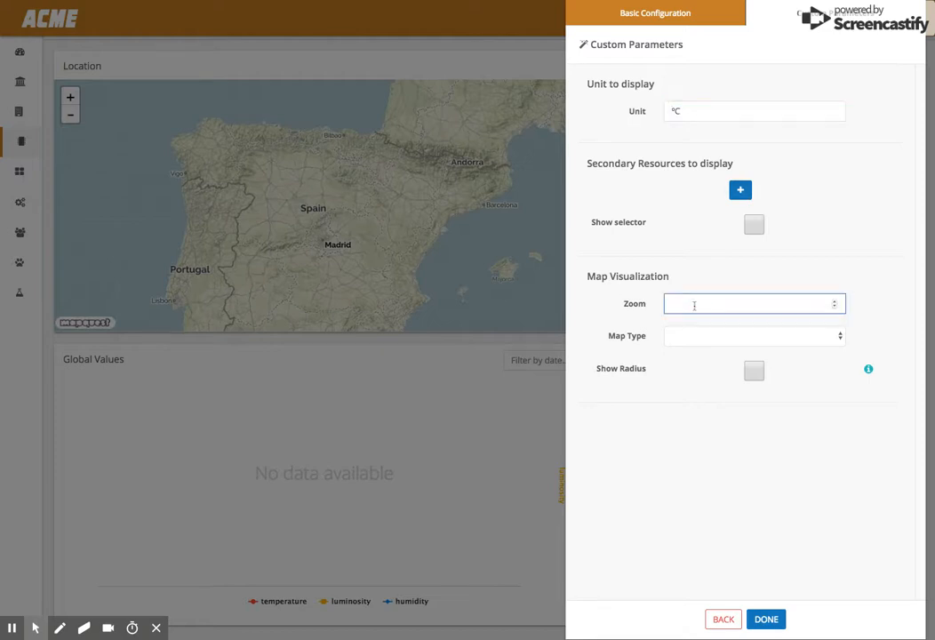
text(6)
click(695, 331)
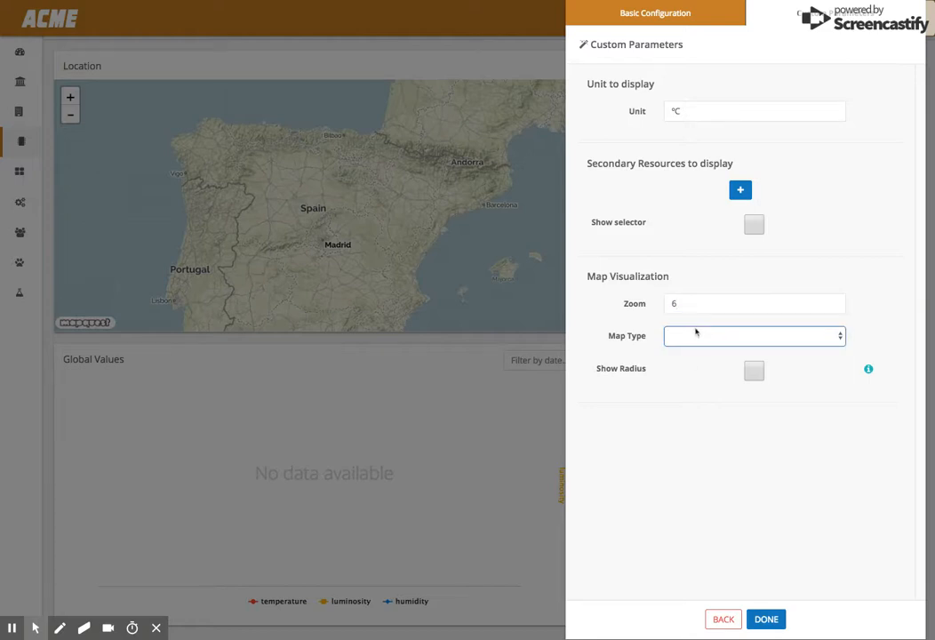
click(701, 360)
click(766, 620)
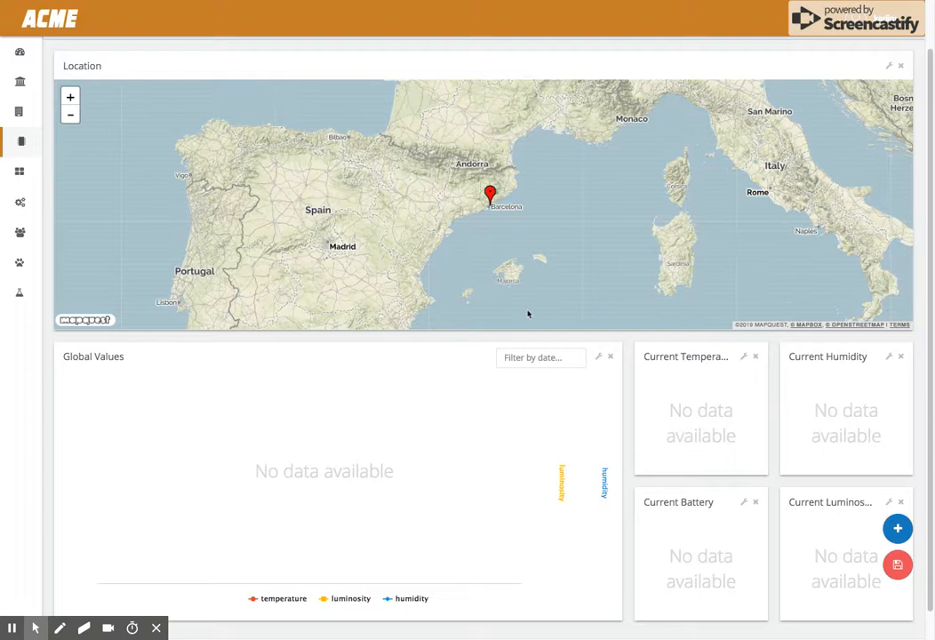
- Configure the Current Temperature widget with data source User Thing Resource, resource temperature, Last Value range, Value type and Realtime
click(744, 358)
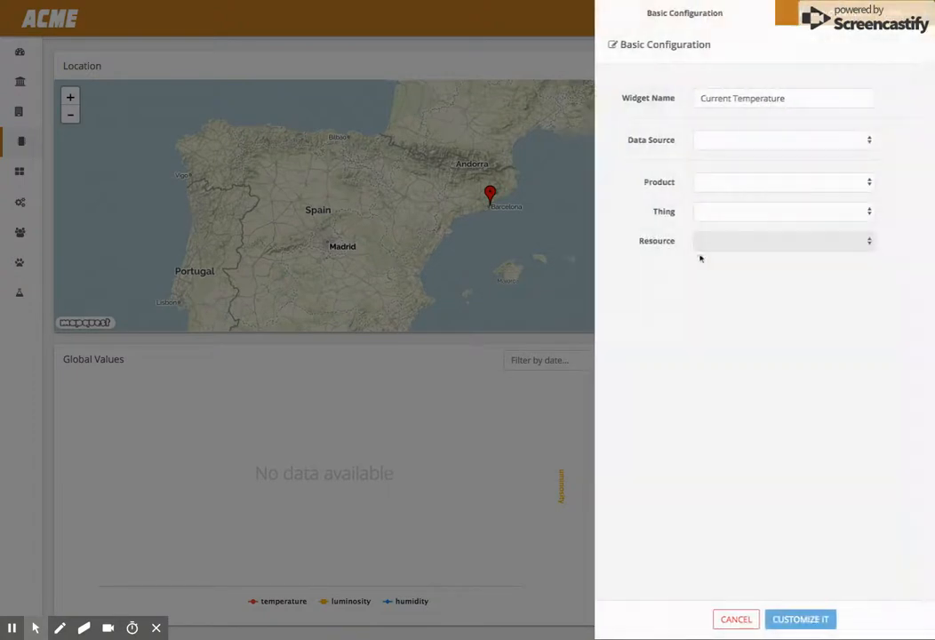
click(697, 145)
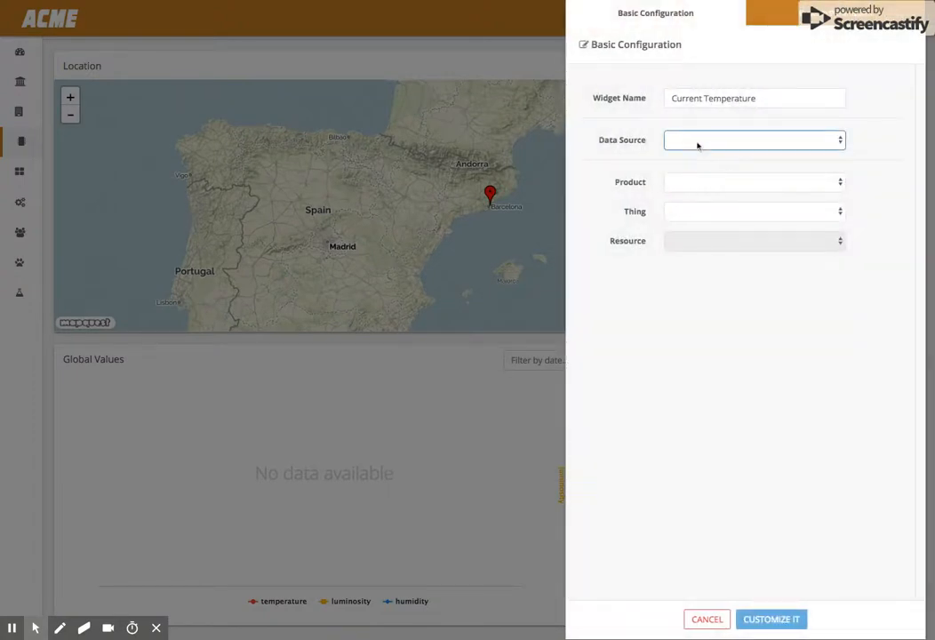
click(693, 194)
click(689, 186)
text(temperatu)
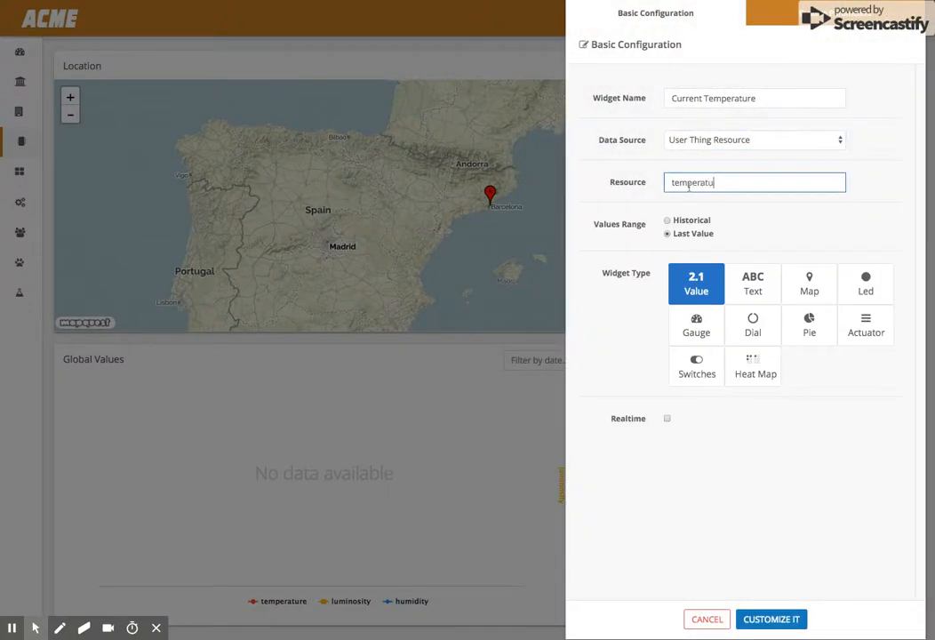
text(re)
click(667, 220)
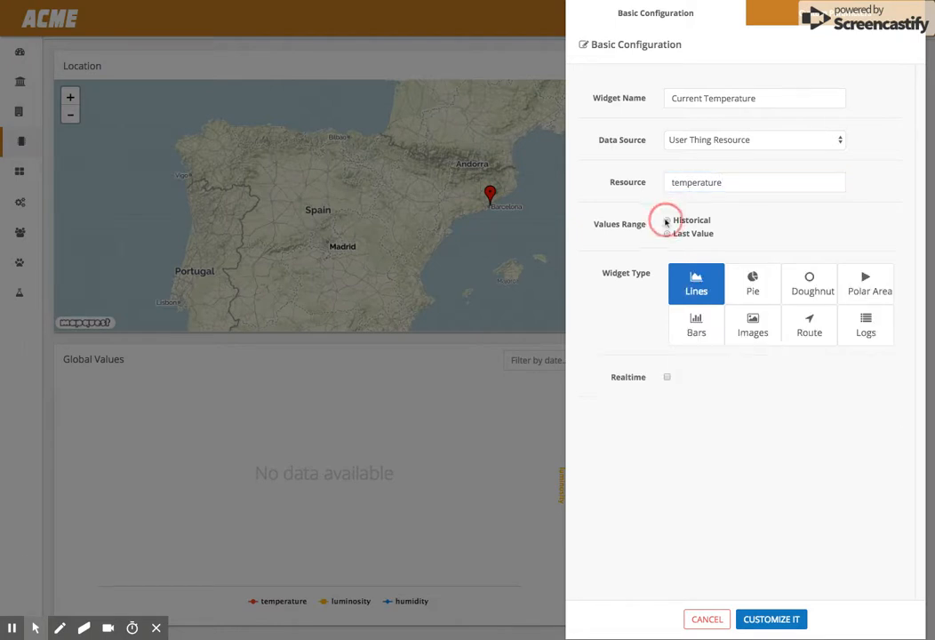
click(674, 236)
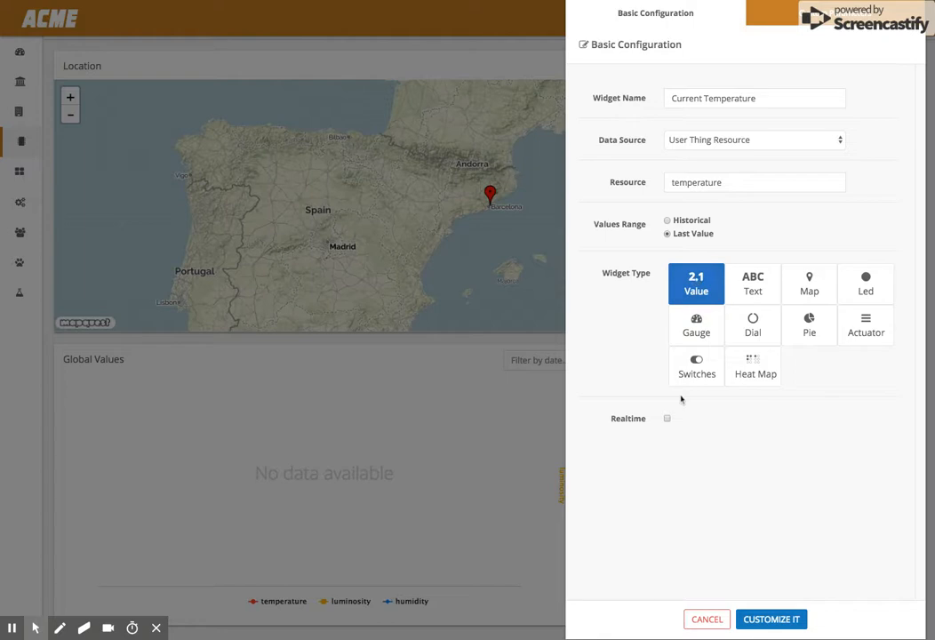
click(668, 419)
click(784, 627)
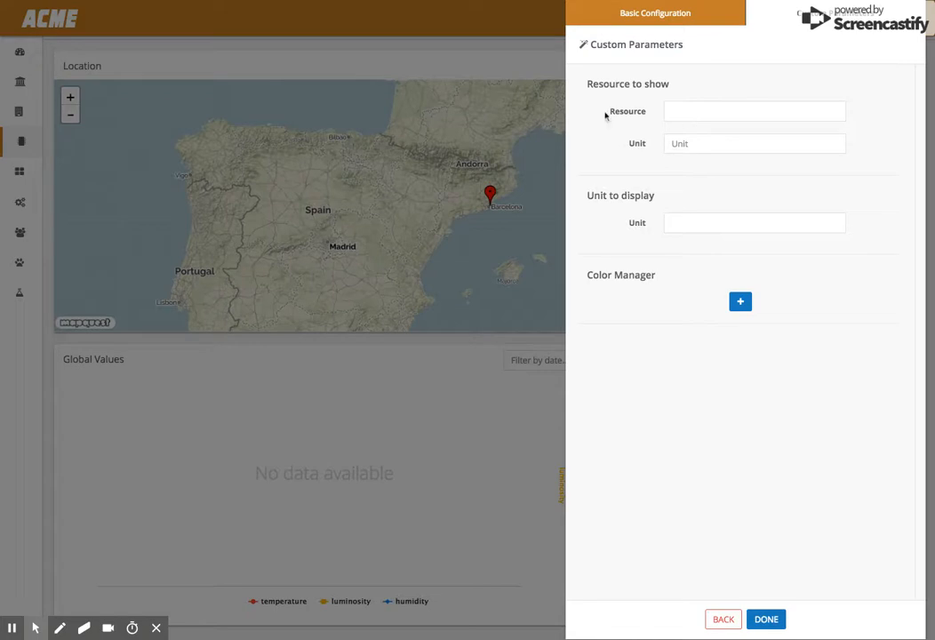
- Set the Current Temperature widget's display unit to °C and finish the widget
click(698, 222)
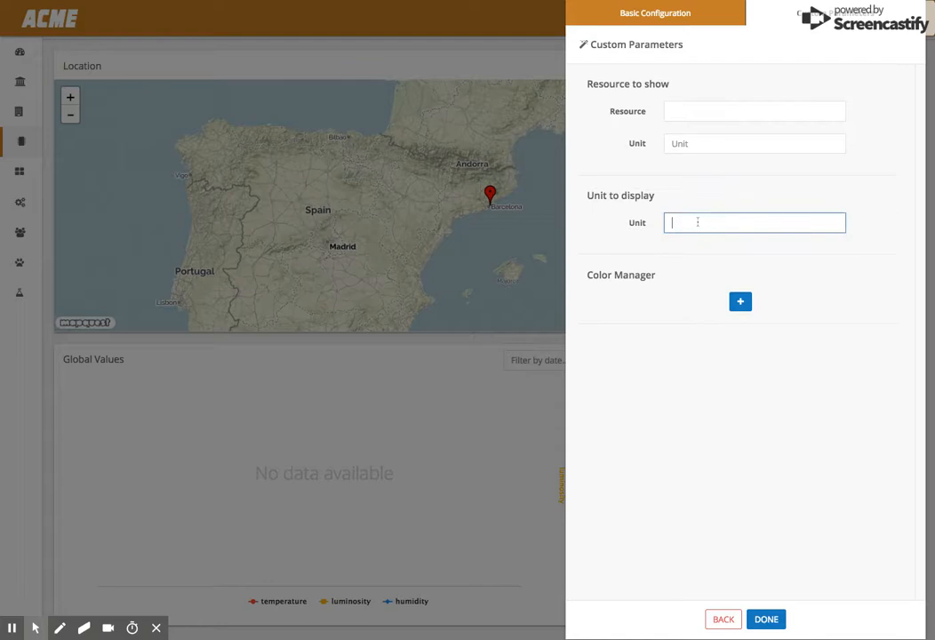
text(°C)
click(773, 617)
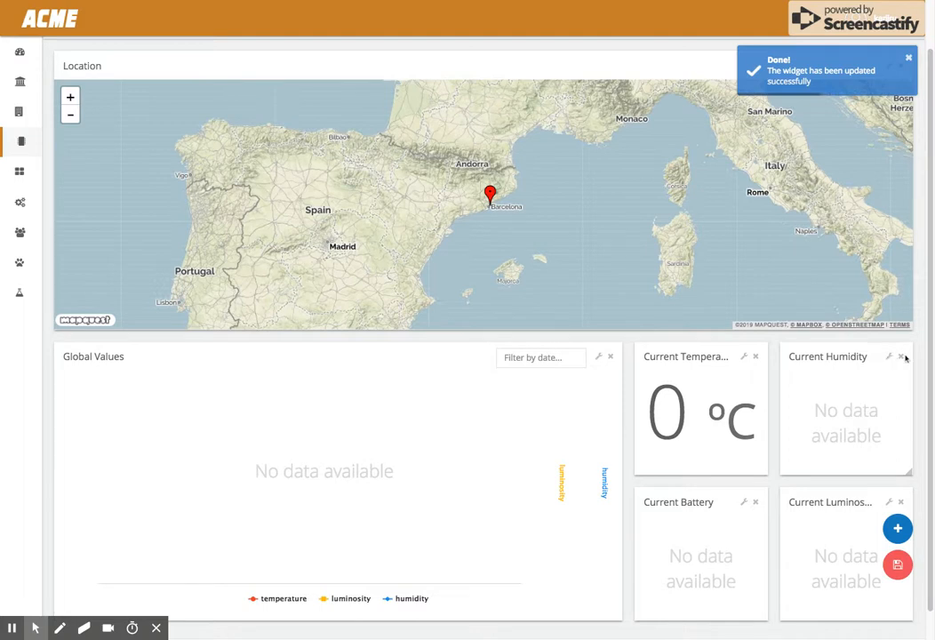
- Remove the Current Humidity, Current Battery and Current Luminosity widgets from the dashboard
click(900, 358)
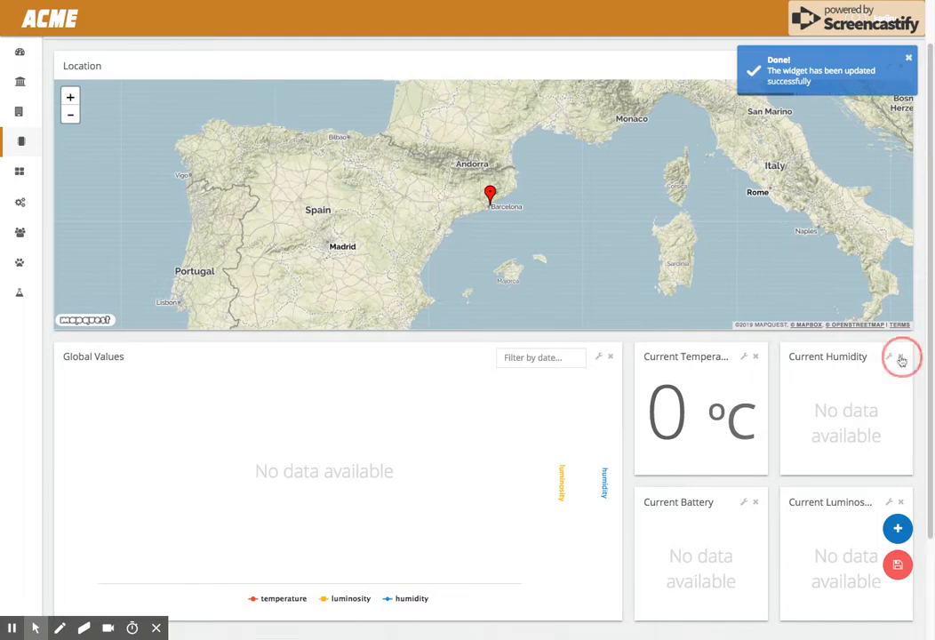
click(755, 503)
click(901, 357)
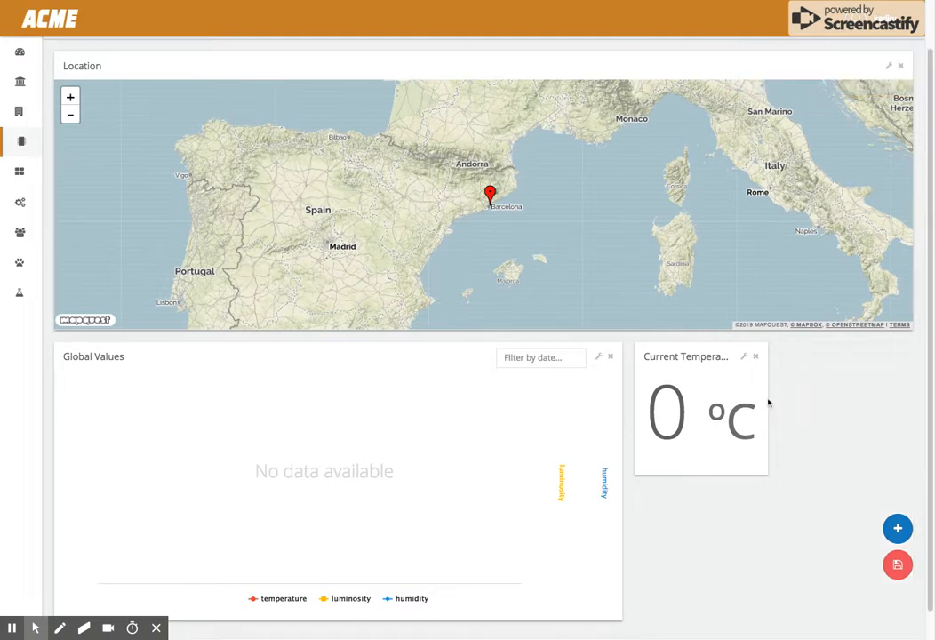
- Resize the Current Temperature widget to fill the space beside the Global Values chart
drag(766, 400, 896, 405)
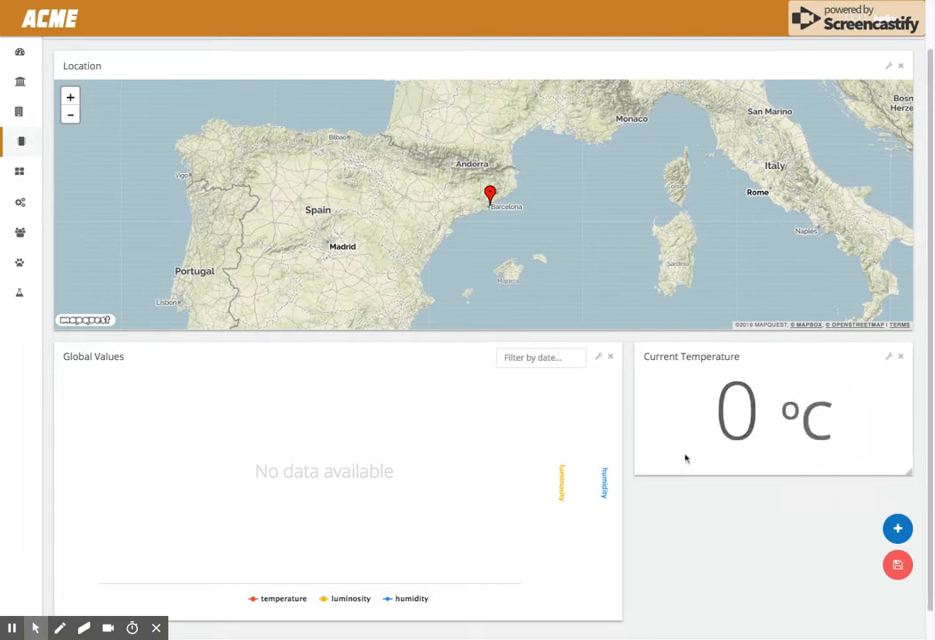
drag(705, 471, 703, 437)
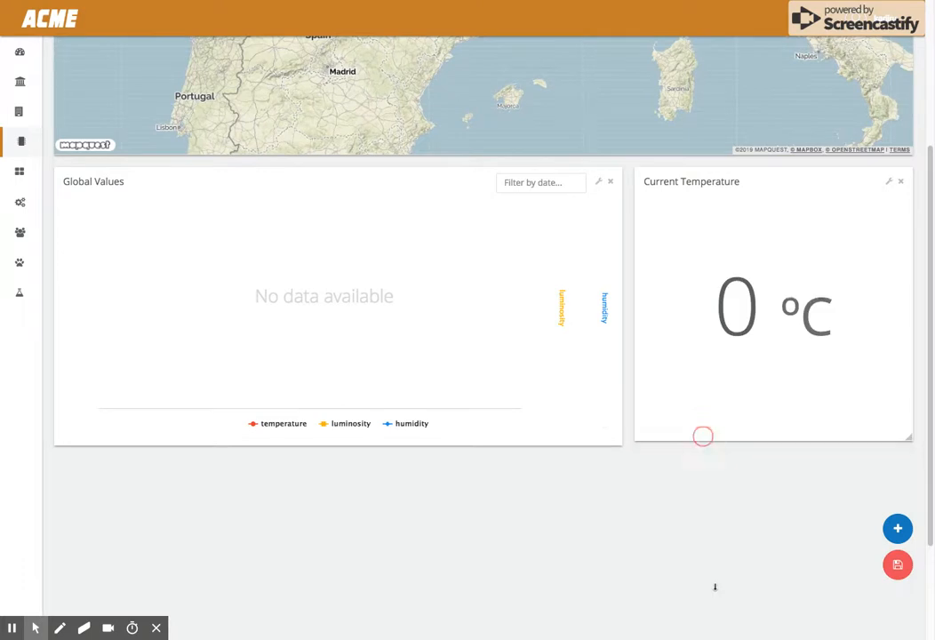
- Edit the Global Values widget with data source User Thing Resource, resource temperature and Historical range, and continue to customization
click(598, 327)
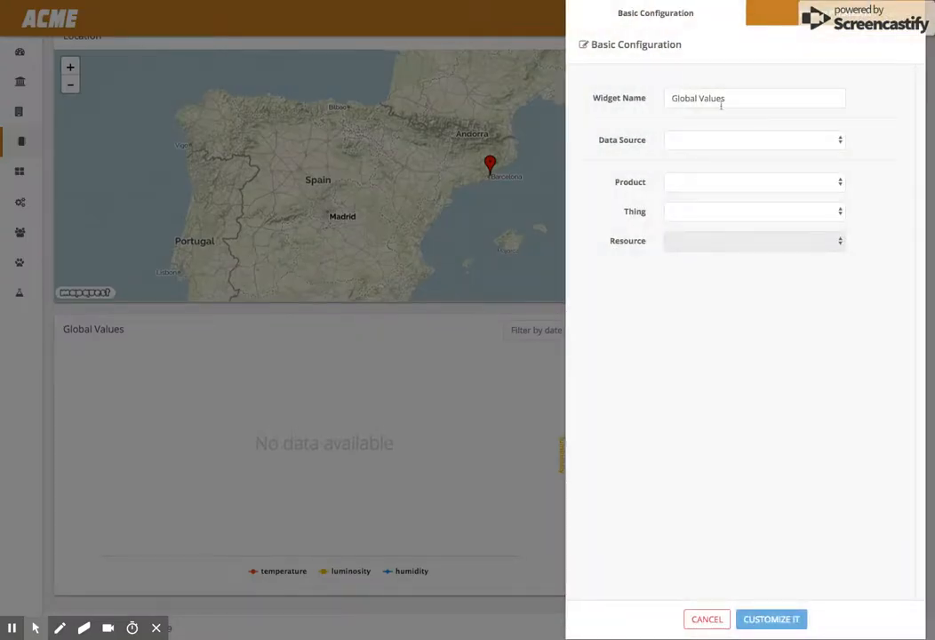
click(698, 140)
click(701, 198)
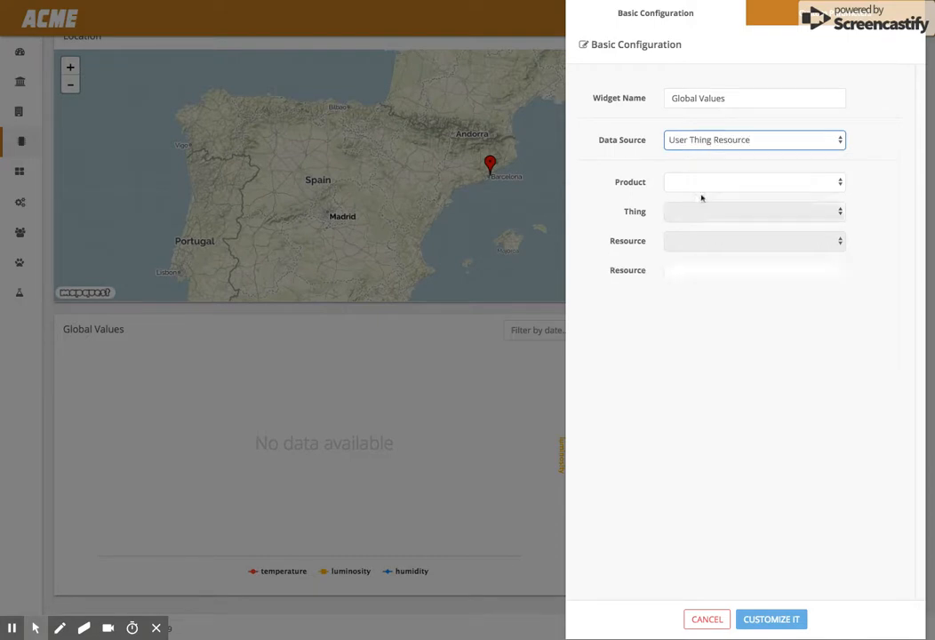
click(697, 184)
text(temperature)
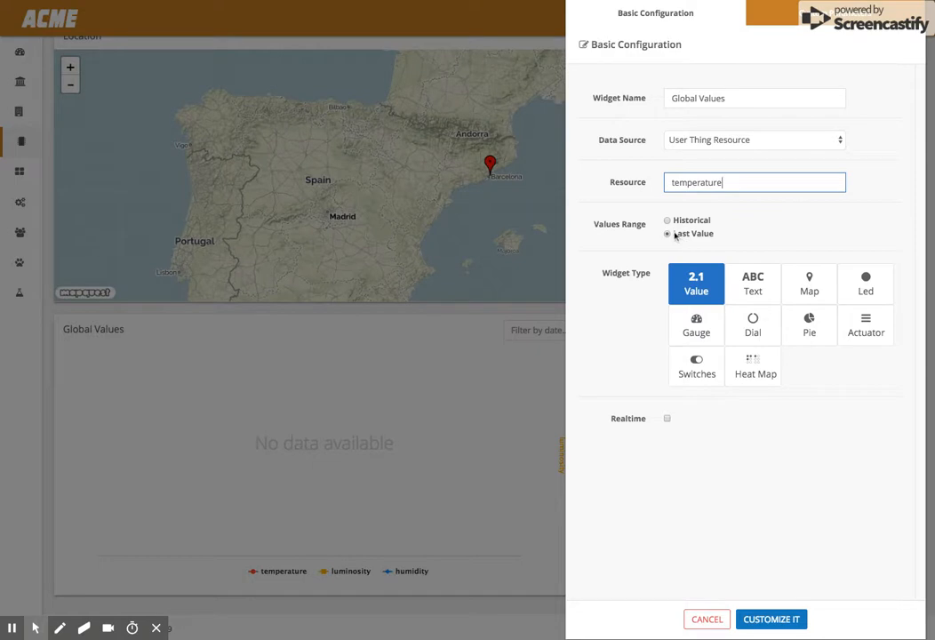
click(666, 221)
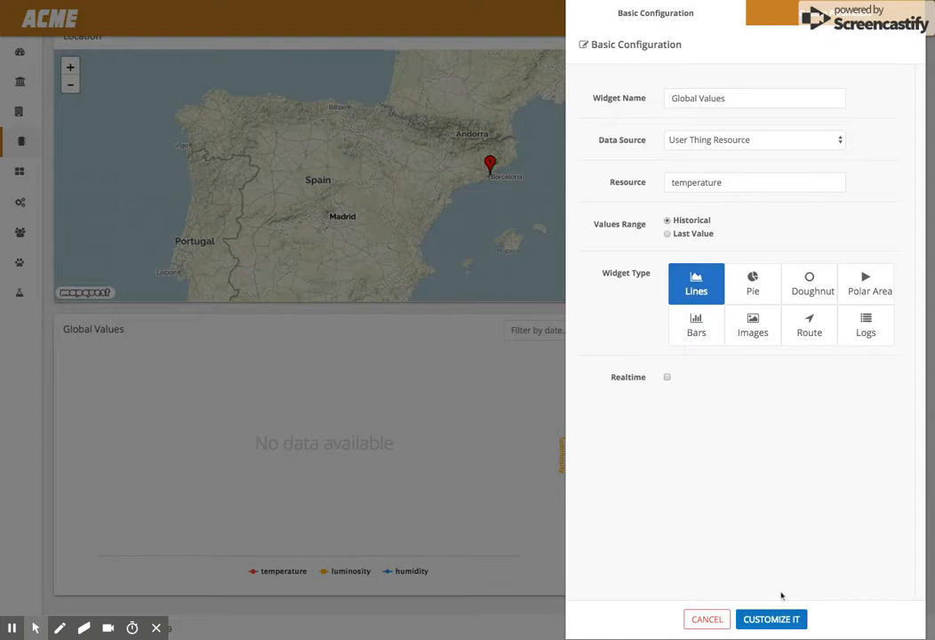
click(771, 619)
- Set the Global Values chart's number of values to 1000 and its unit to °C
click(697, 102)
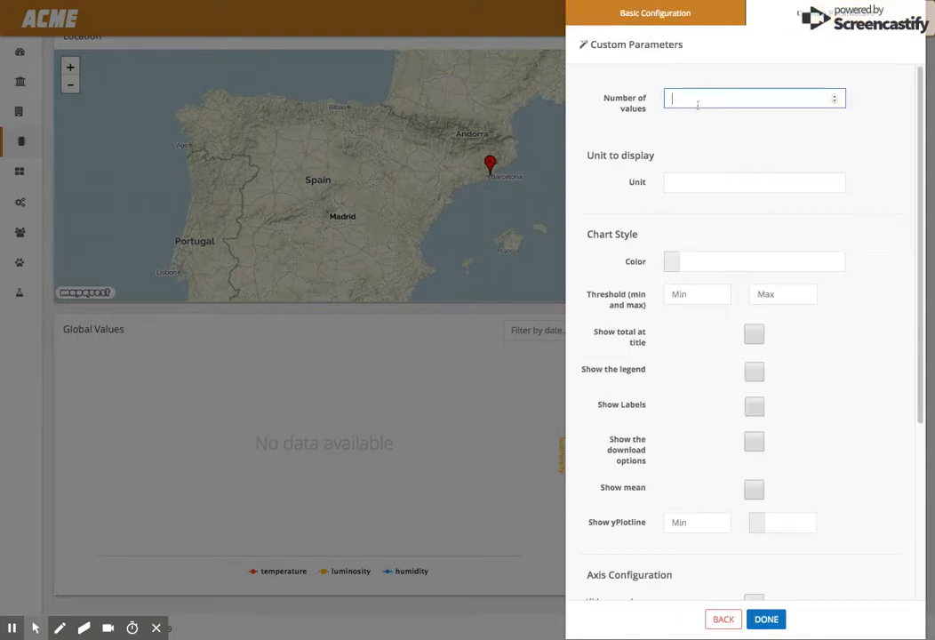
text(100)
text(0)
click(679, 182)
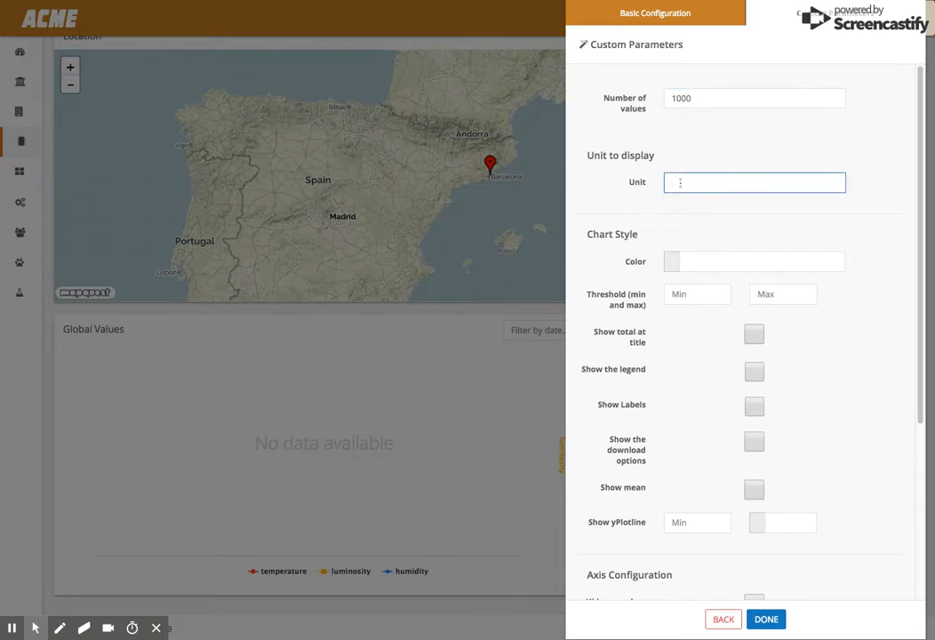
text(°C)
- Set the chart color to #F35353
click(674, 263)
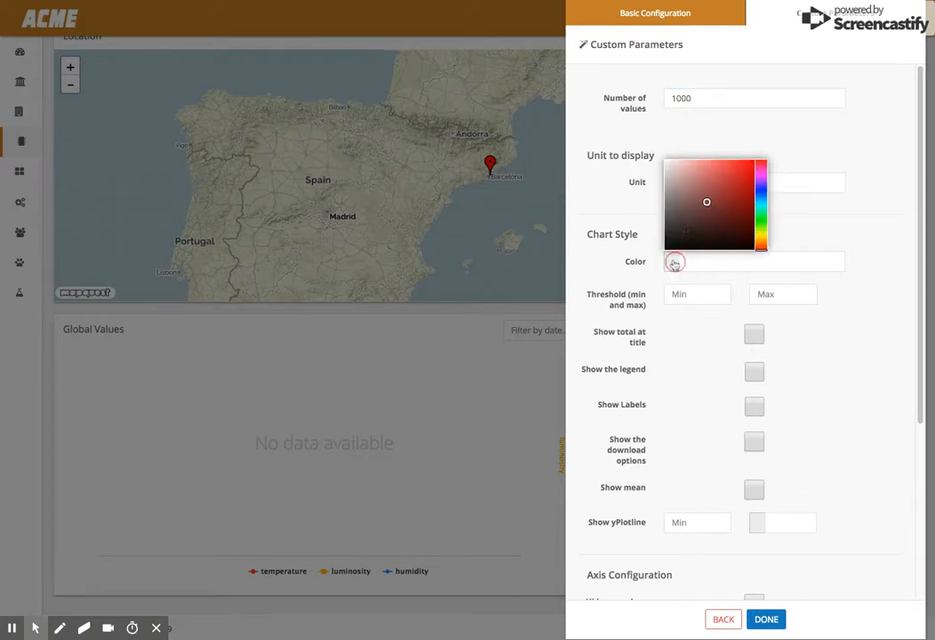
click(724, 164)
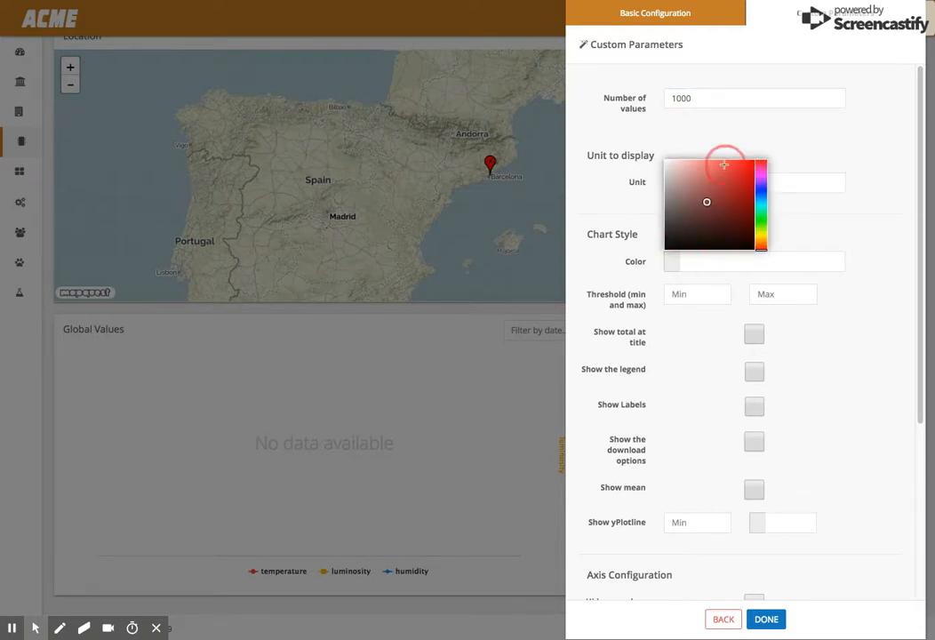
click(789, 215)
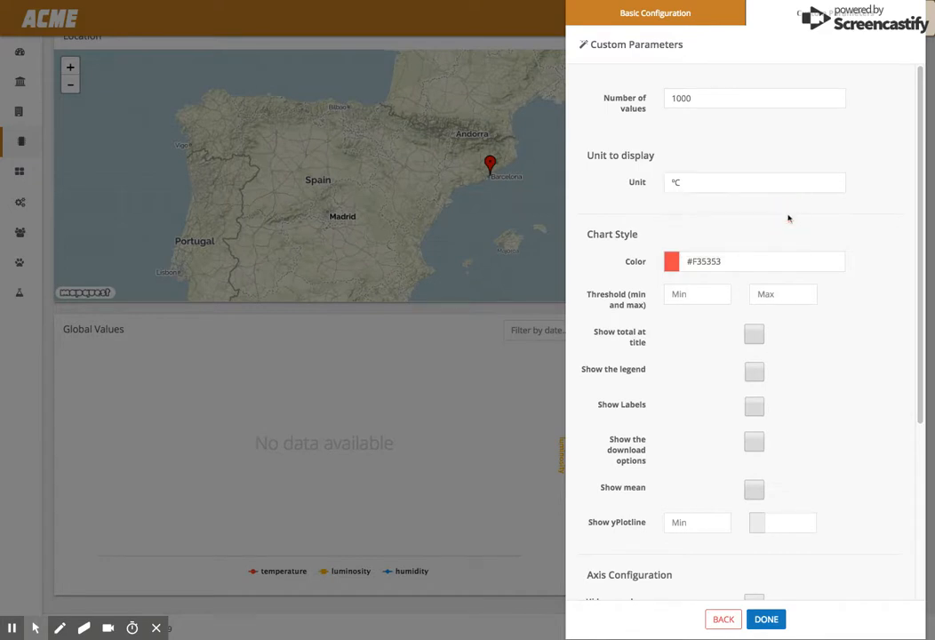
- Enable the Show mean chart option
scroll(788, 233, down, 1)
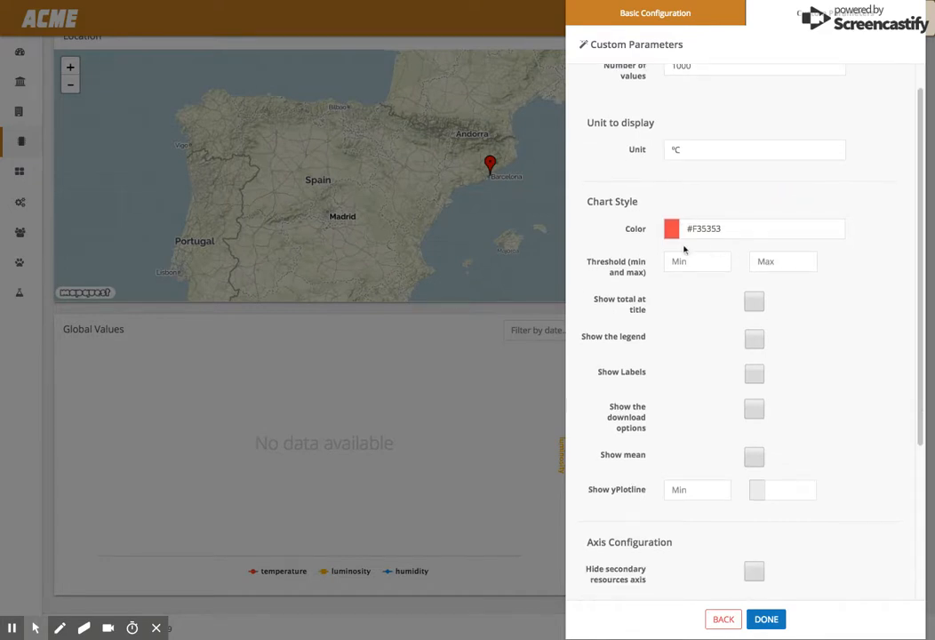
scroll(695, 309, down, 3)
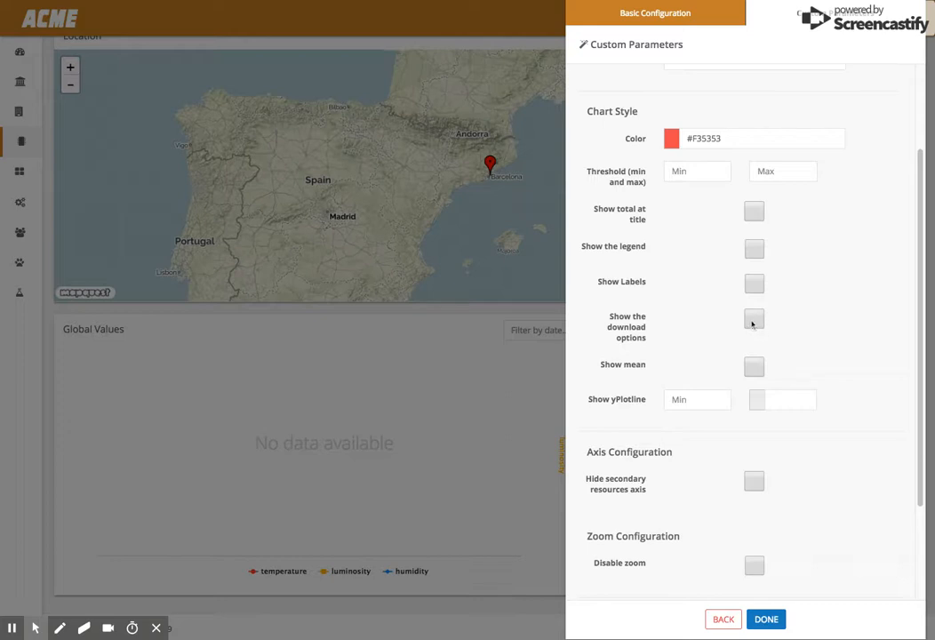
click(755, 367)
- Add batteryVoltage as a secondary resource to display
scroll(678, 423, down, 3)
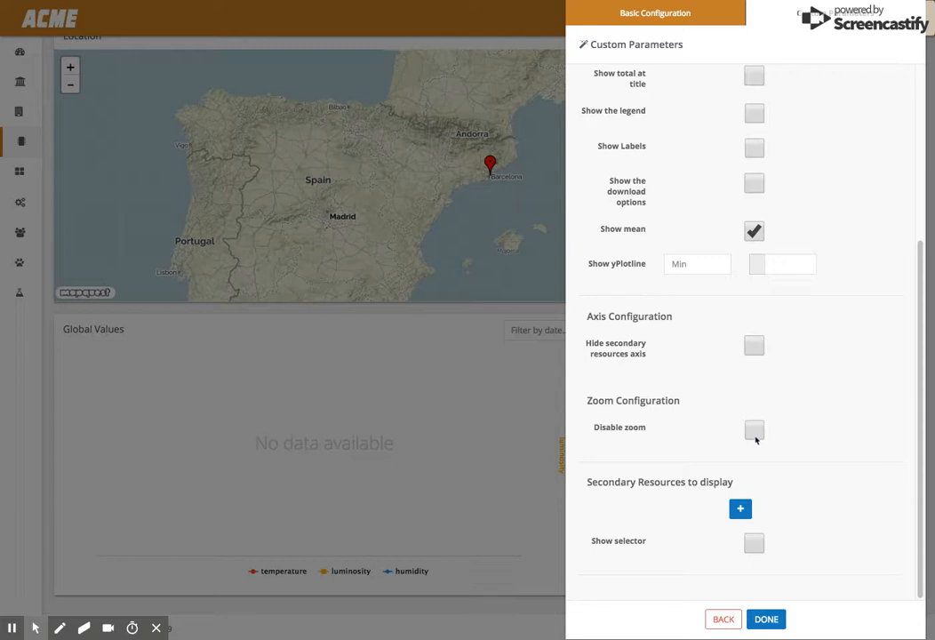
click(738, 510)
click(643, 515)
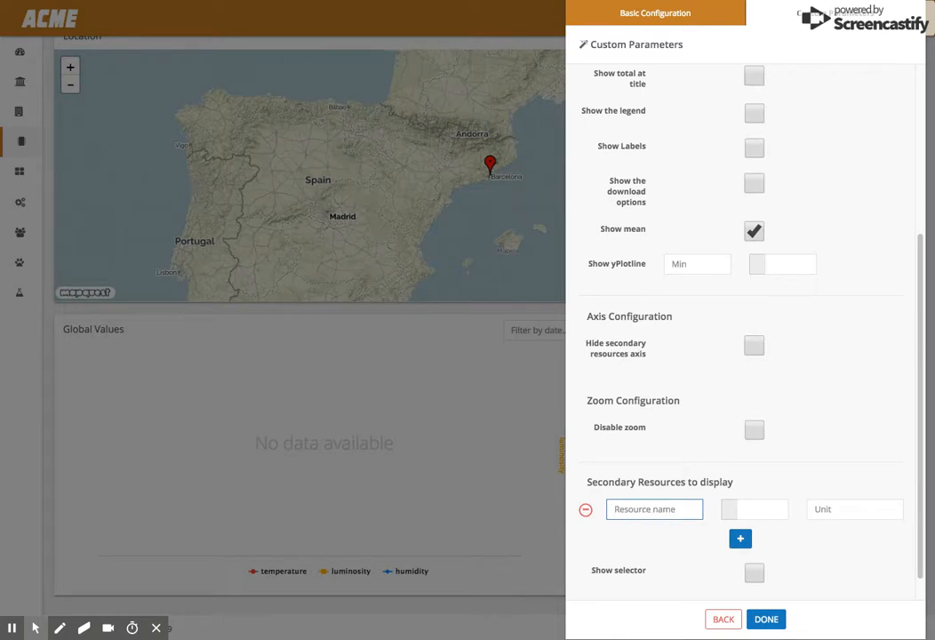
text(batteryVoltage)
- Set the batteryVoltage secondary resource's color to #59C6F1
click(734, 508)
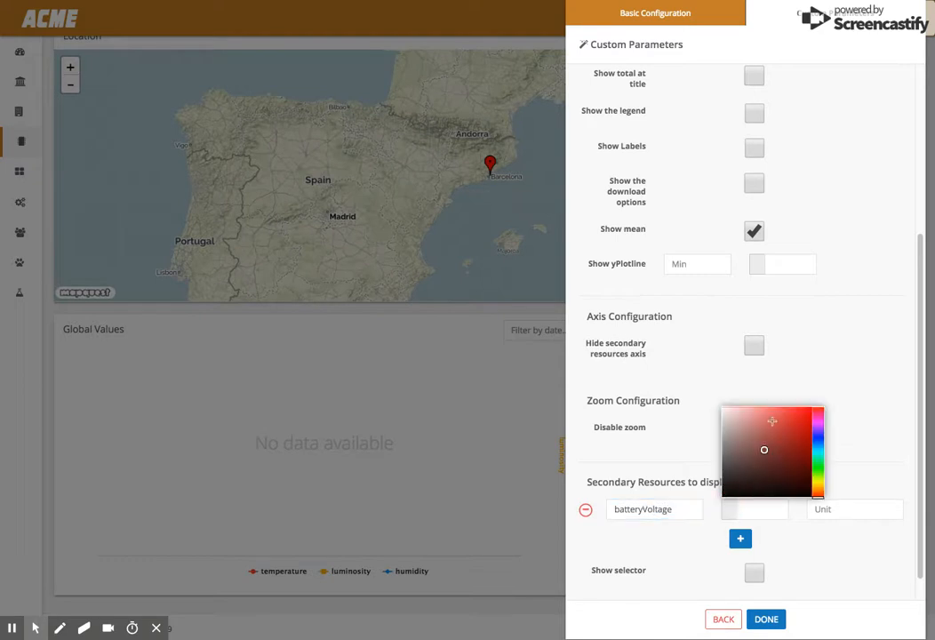
click(819, 446)
click(776, 408)
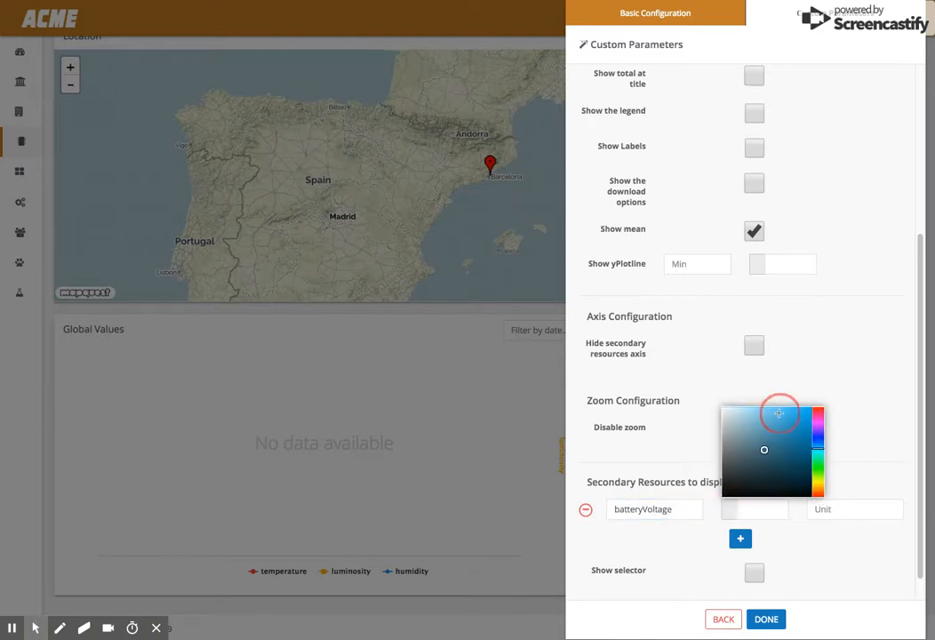
- Set the batteryVoltage unit to v and finish the Global Values widget
click(853, 509)
text(v)
scroll(805, 553, down, 1)
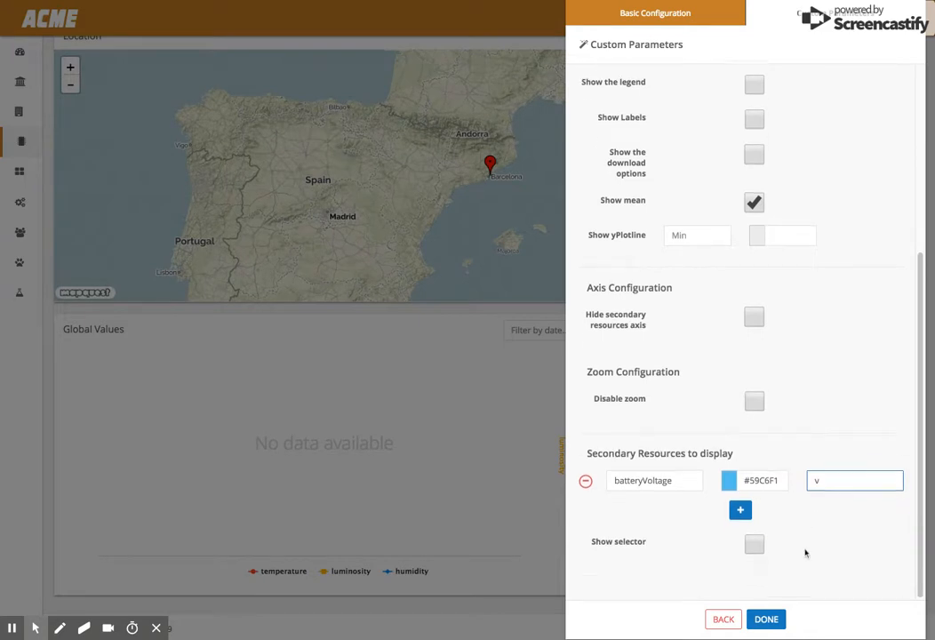
click(766, 618)
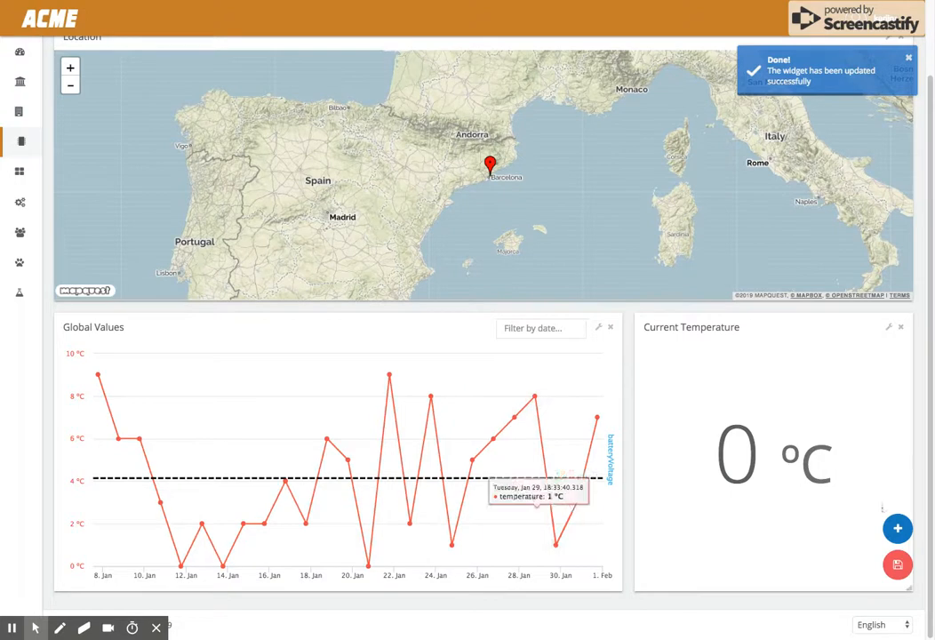
- Save the dashboard and reload the page
click(898, 568)
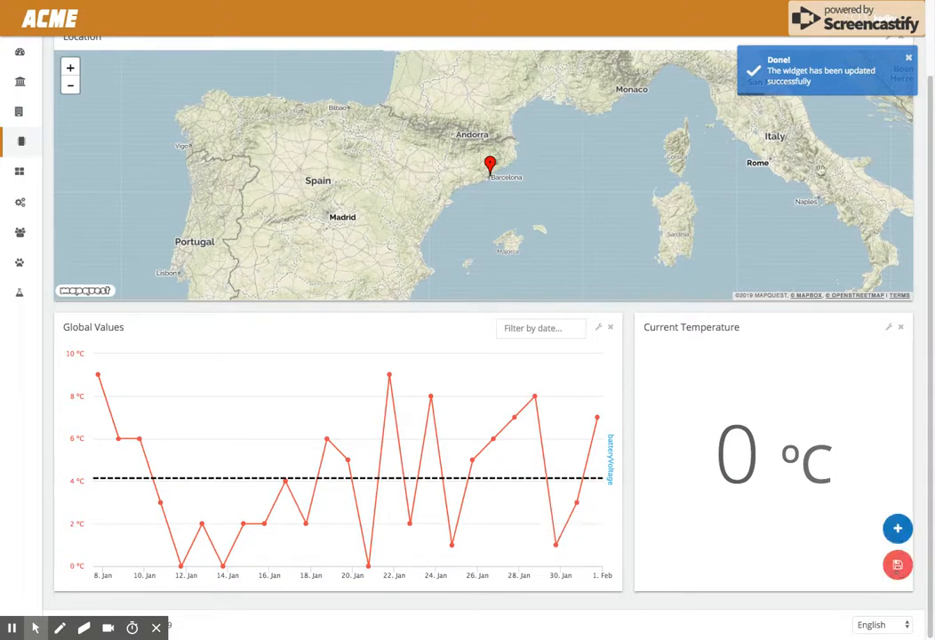
click(898, 528)
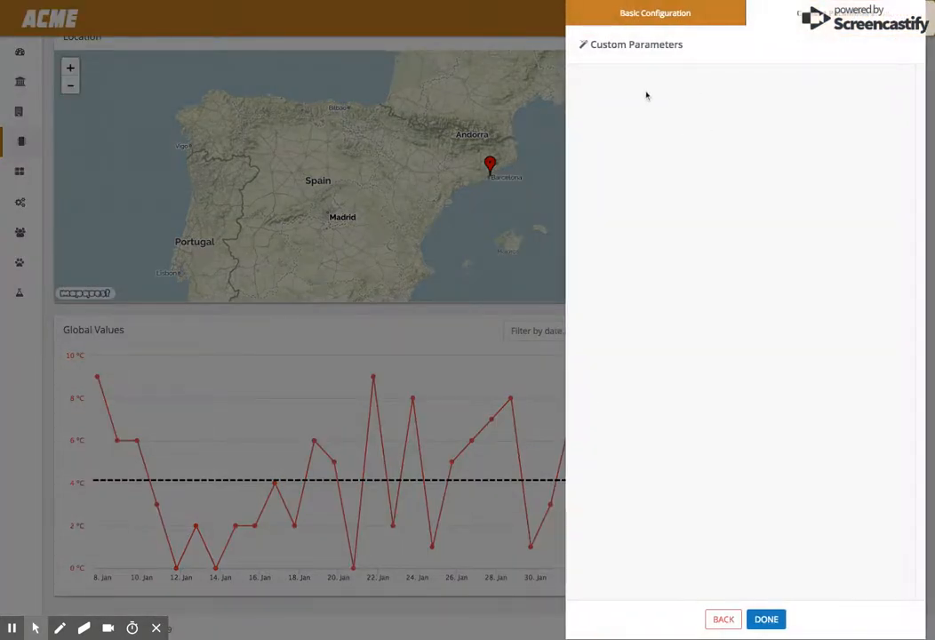
key(super+r)
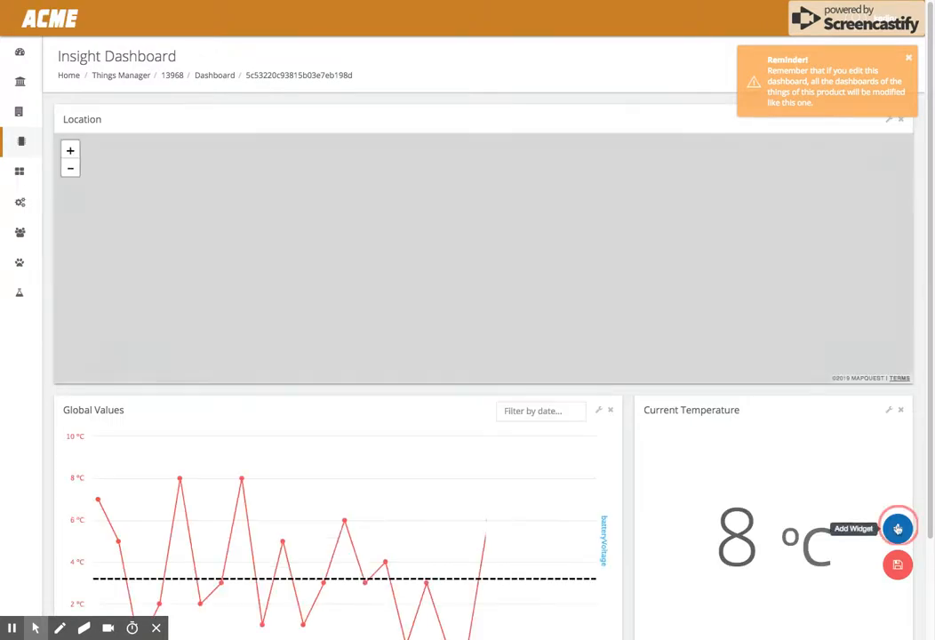
- Add a new widget named Route with data source User Thing Resource and resource geolocation
click(898, 528)
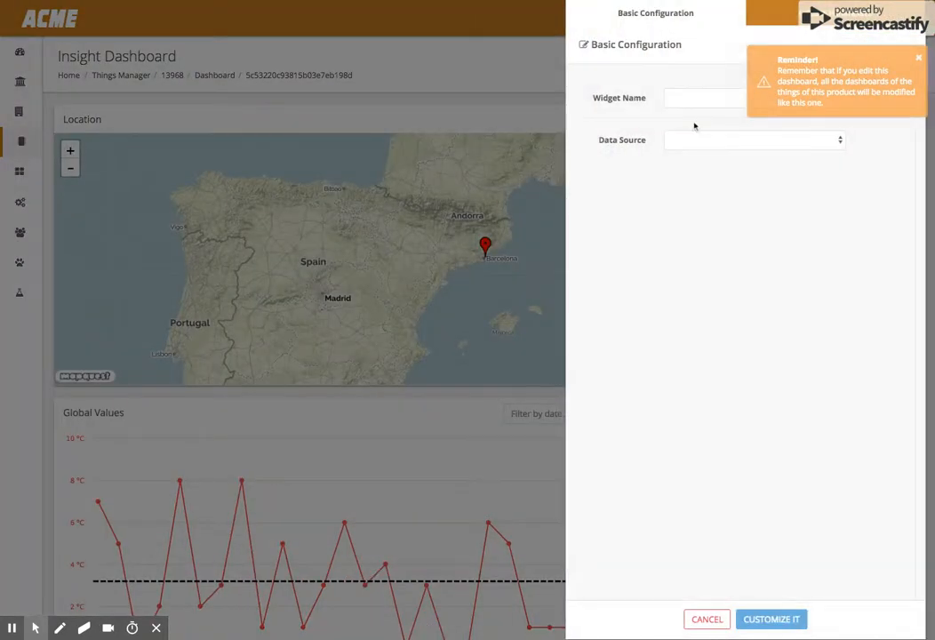
click(671, 100)
click(683, 146)
click(689, 182)
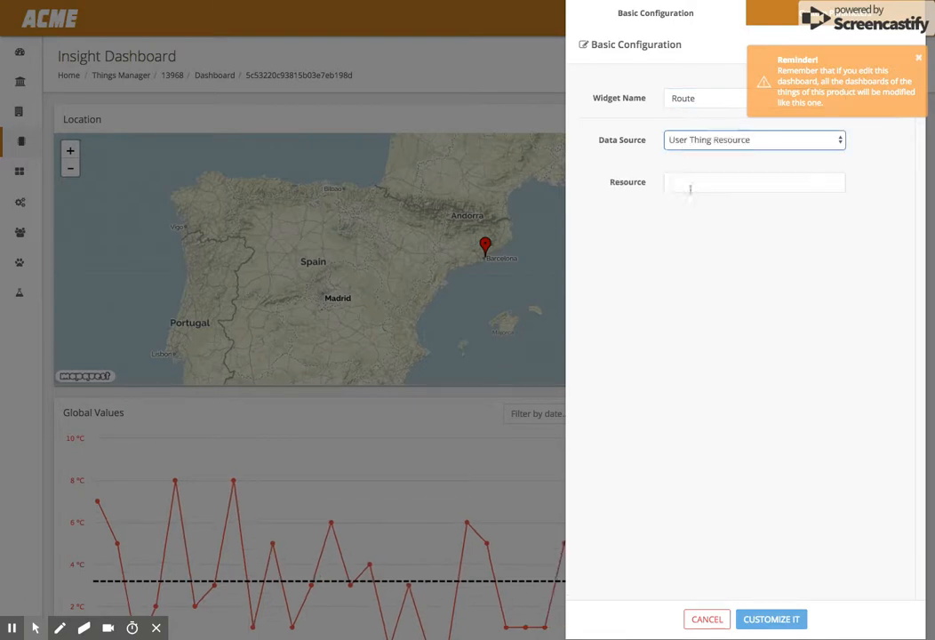
click(688, 184)
text(geolocation)
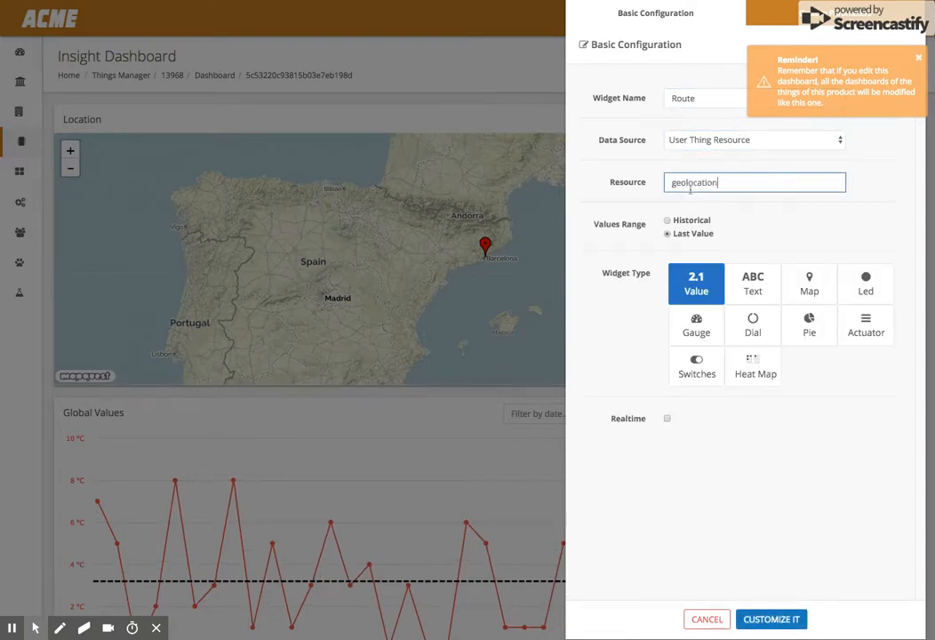
- Choose the Historical values range and the Route widget type, and continue to customization
click(673, 220)
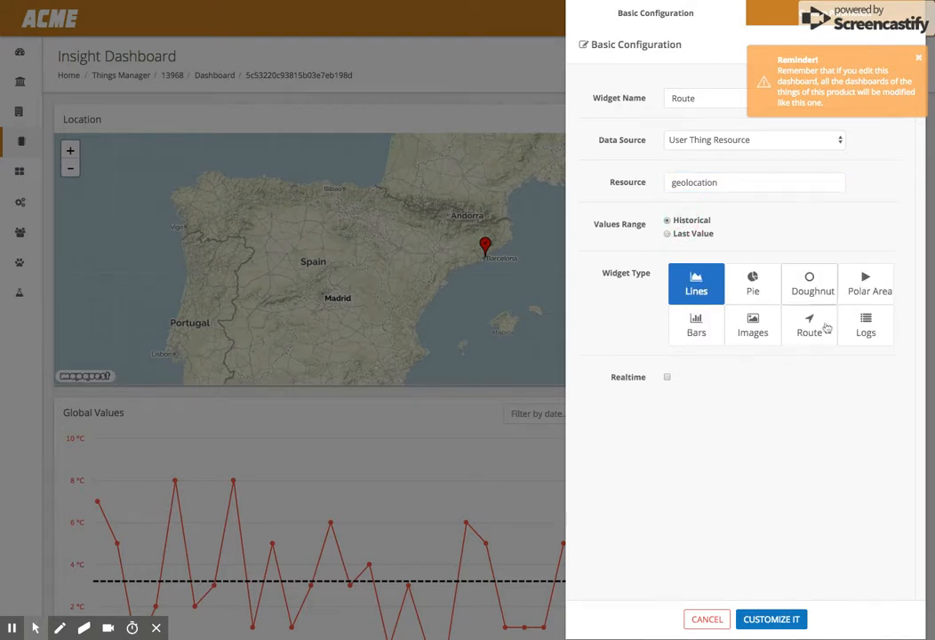
click(823, 329)
click(766, 619)
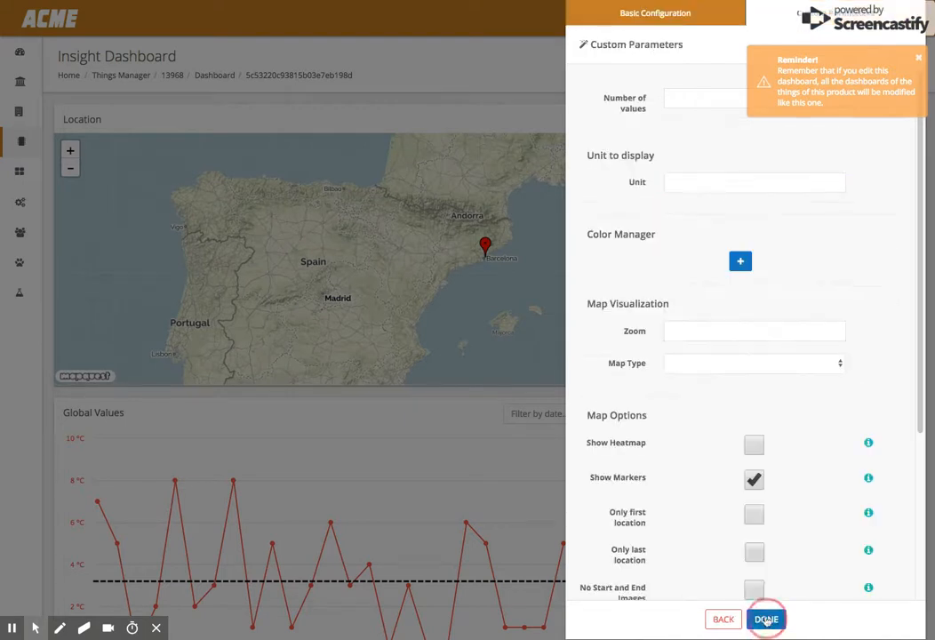
- Set the Route widget's number of values to 100 and dismiss the reminder notice
click(685, 101)
text(100)
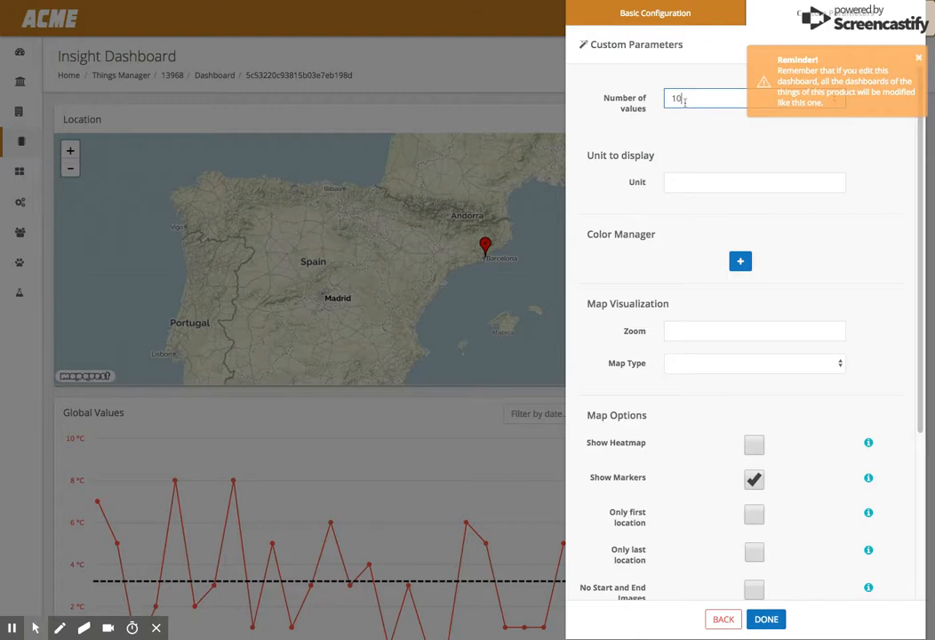
click(919, 59)
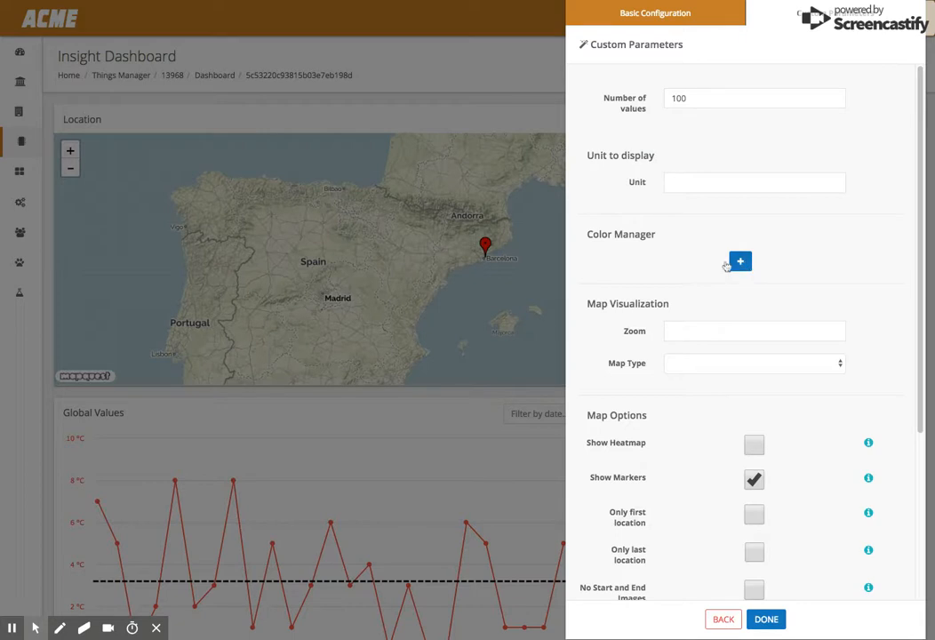
- Set the Route map's zoom to 6 and map type to Satellite
click(679, 335)
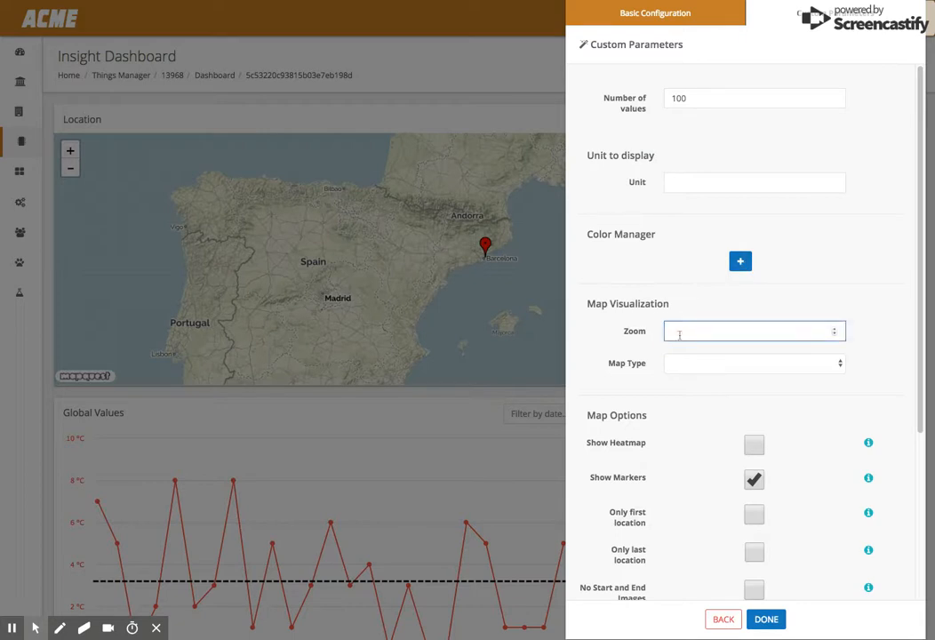
click(673, 366)
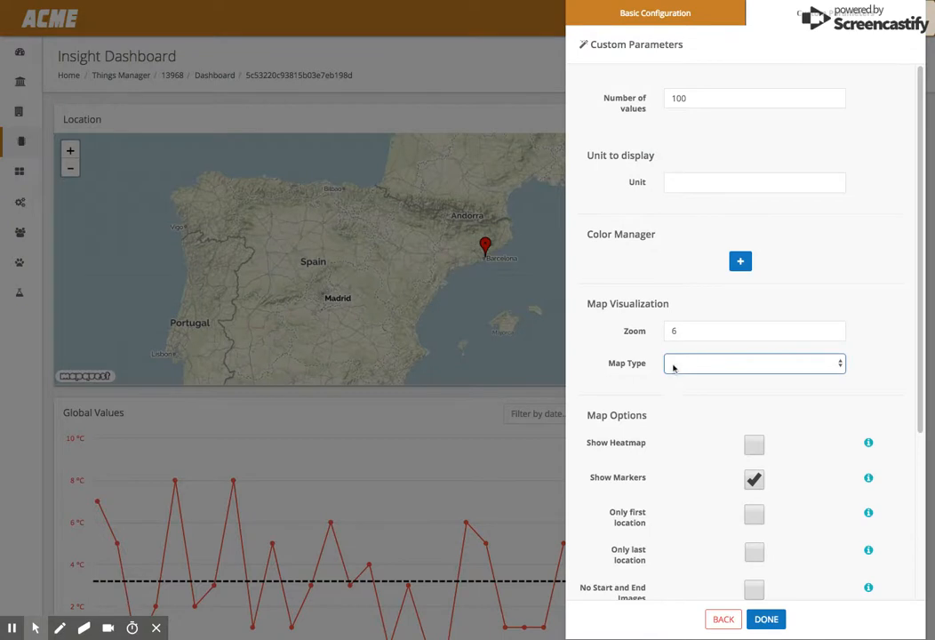
click(674, 413)
scroll(772, 377, down, 3)
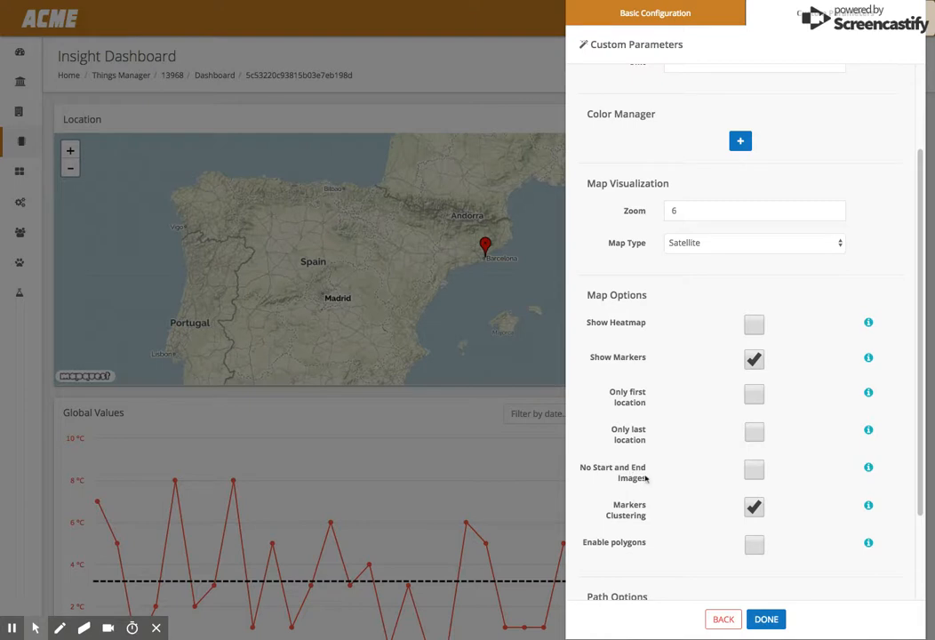
- Toggle the Markers Clustering map option
click(756, 508)
scroll(769, 488, down, 1)
scroll(782, 482, down, 2)
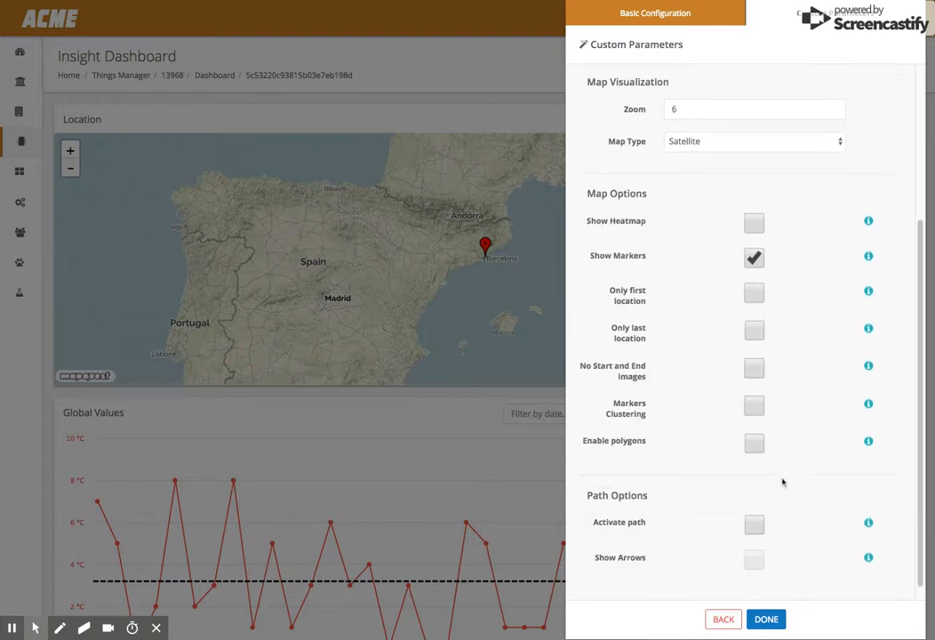
- Enable the Activate path and Show Arrows path options for the Route widget and finish adding it
scroll(782, 484, down, 1)
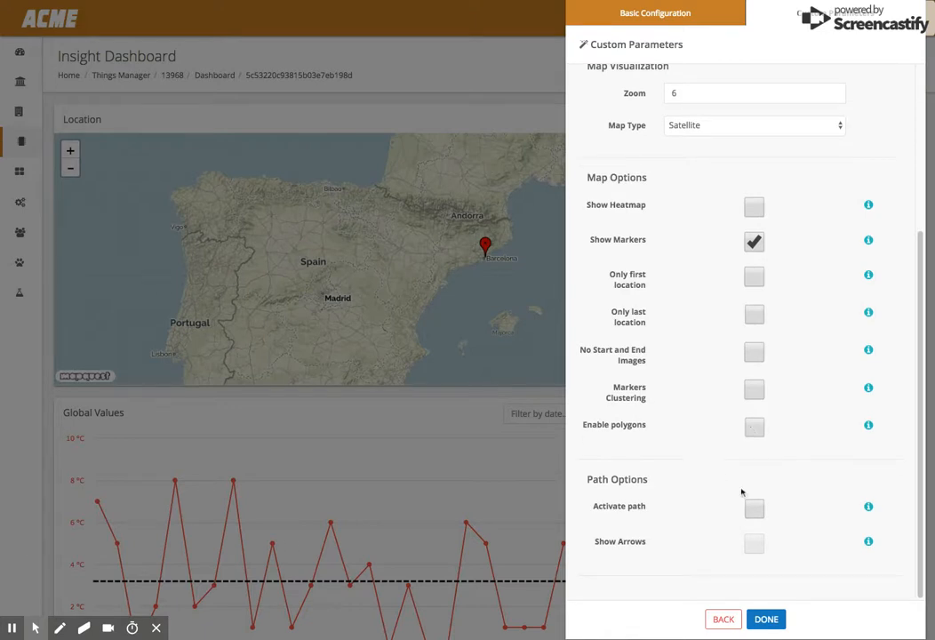
click(754, 509)
click(755, 542)
scroll(694, 196, up, 4)
click(688, 99)
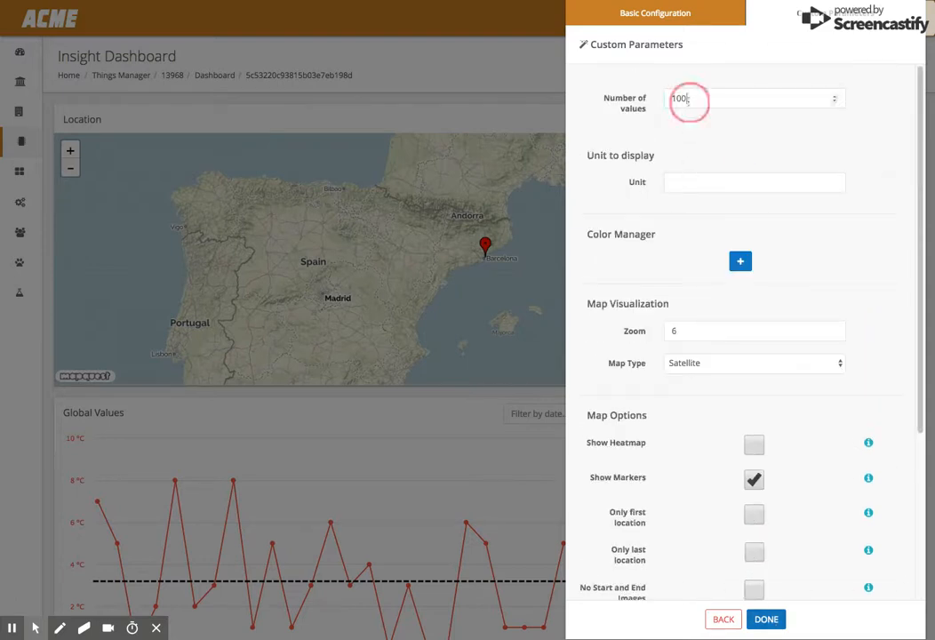
key(BackSpace)
scroll(758, 290, down, 5)
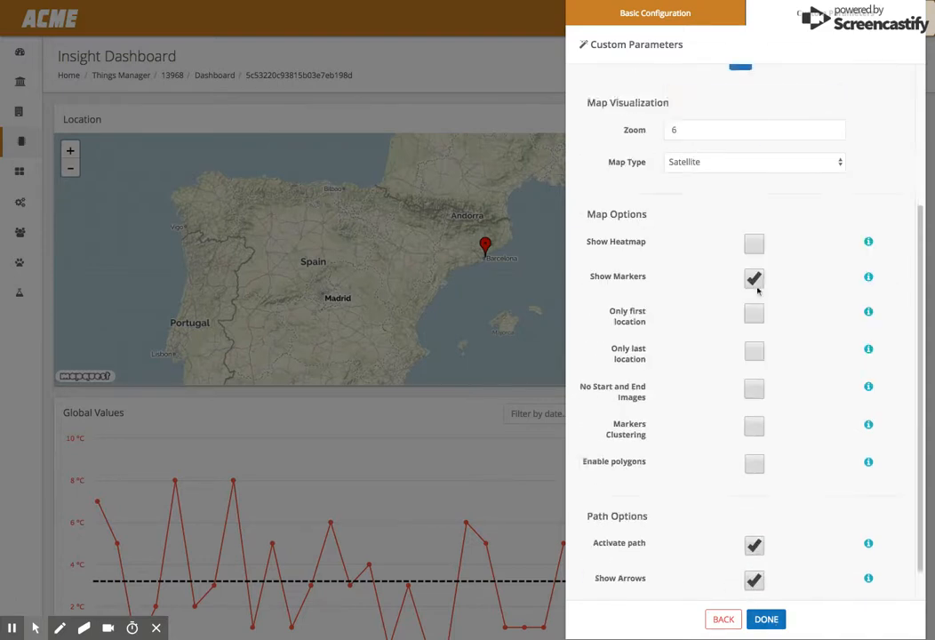
click(767, 620)
- Move the Route widget to the top of the dashboard and widen its map
scroll(666, 475, down, 5)
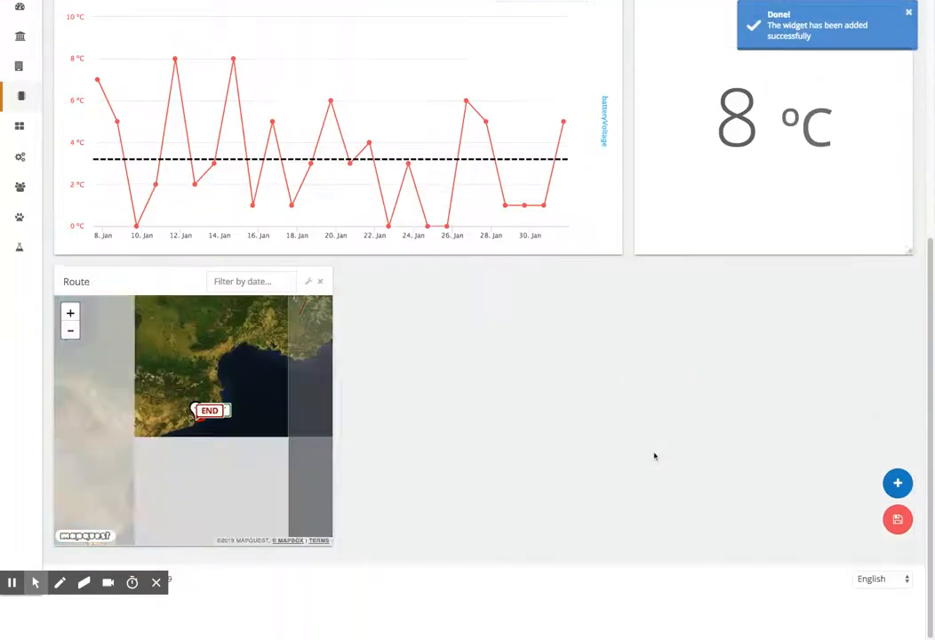
drag(171, 336, 147, 18)
drag(60, 141, 658, 156)
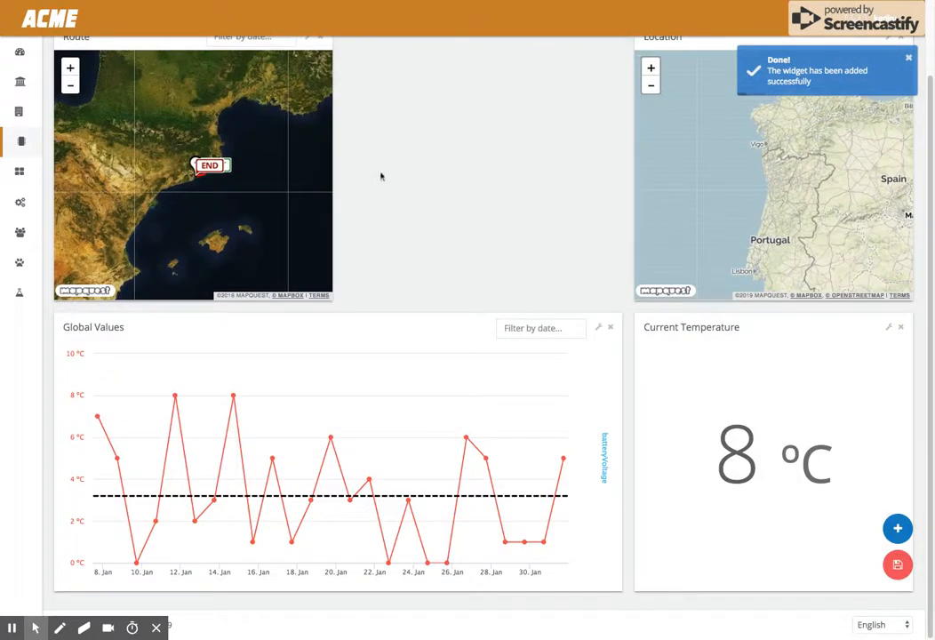
drag(331, 153, 620, 151)
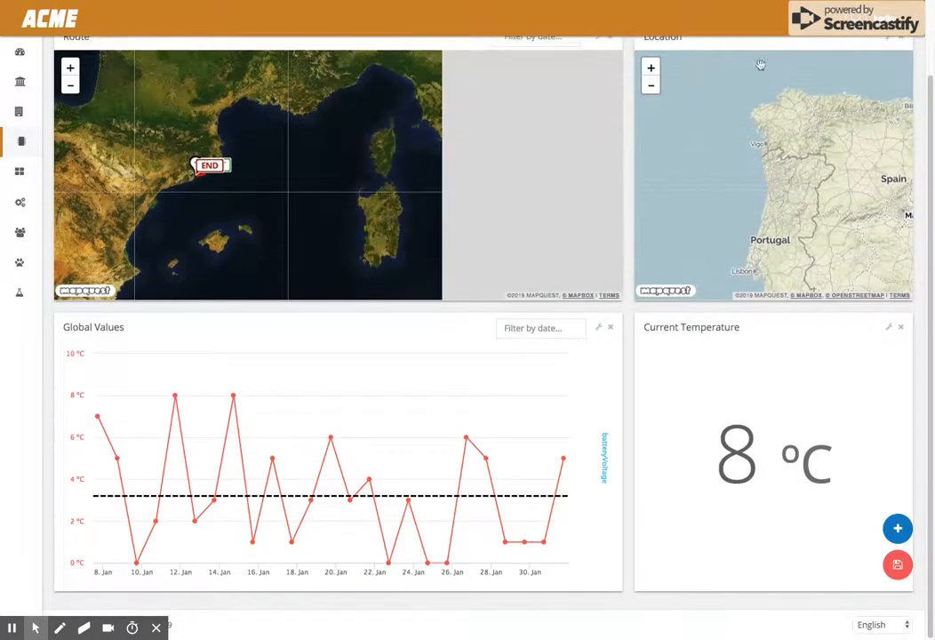
- Place the Location widget top left beside the Route widget and save the dashboard layout
click(760, 51)
drag(760, 50, 133, 71)
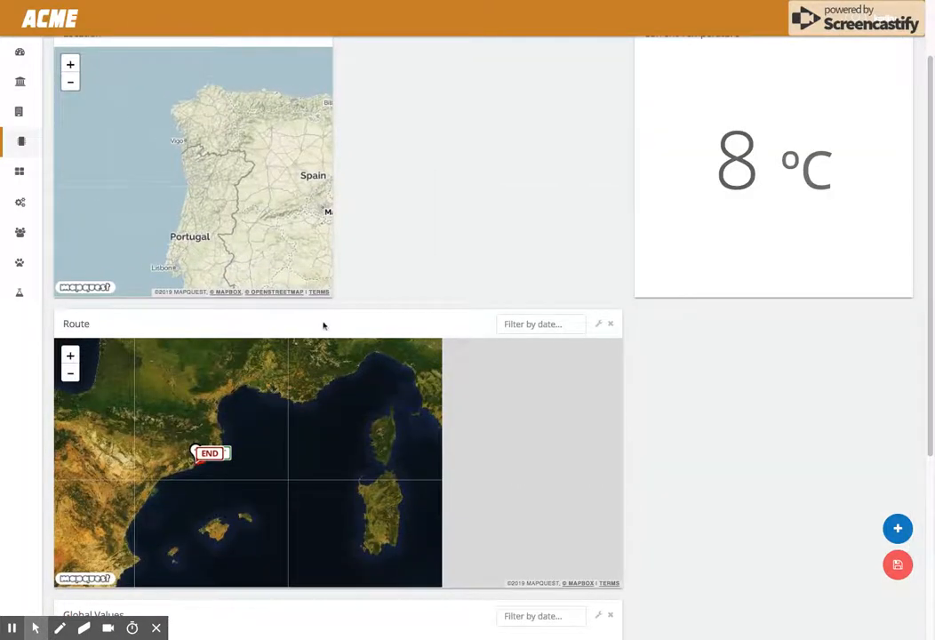
drag(324, 325, 666, 77)
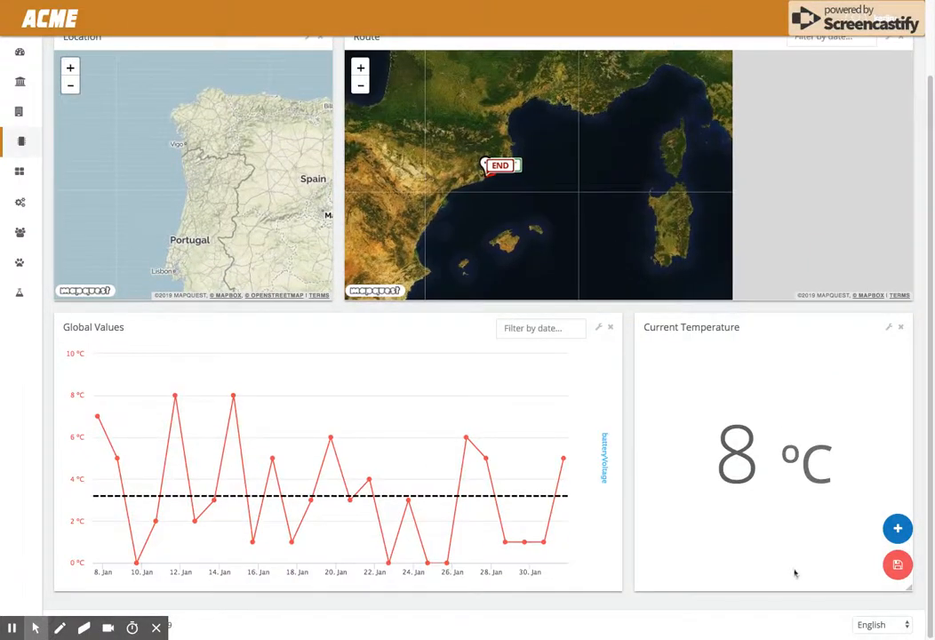
click(898, 565)
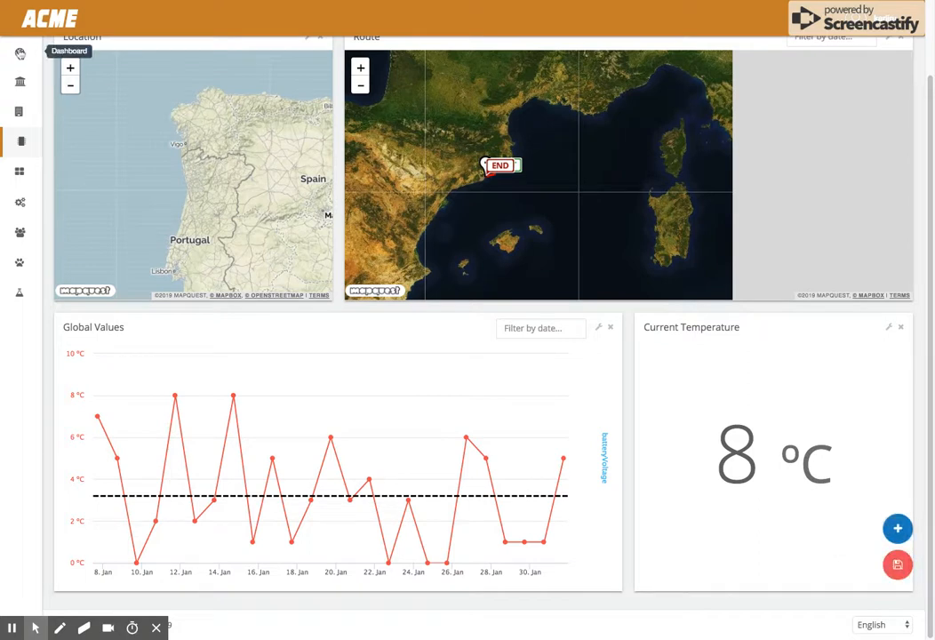
- Select the insight dashboard's ID in the breadcrumb to copy it
click(19, 54)
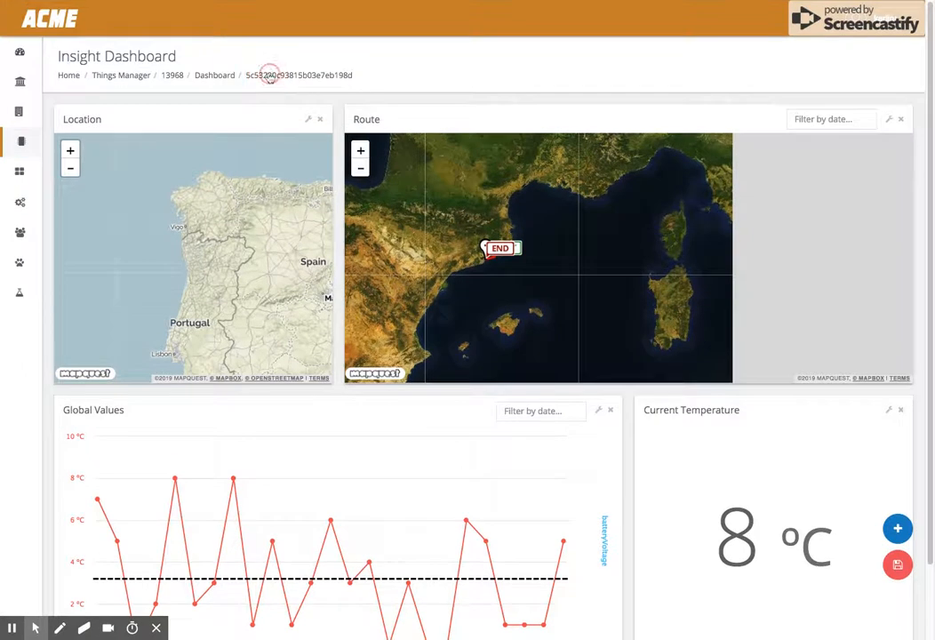
click(270, 74)
click(250, 78)
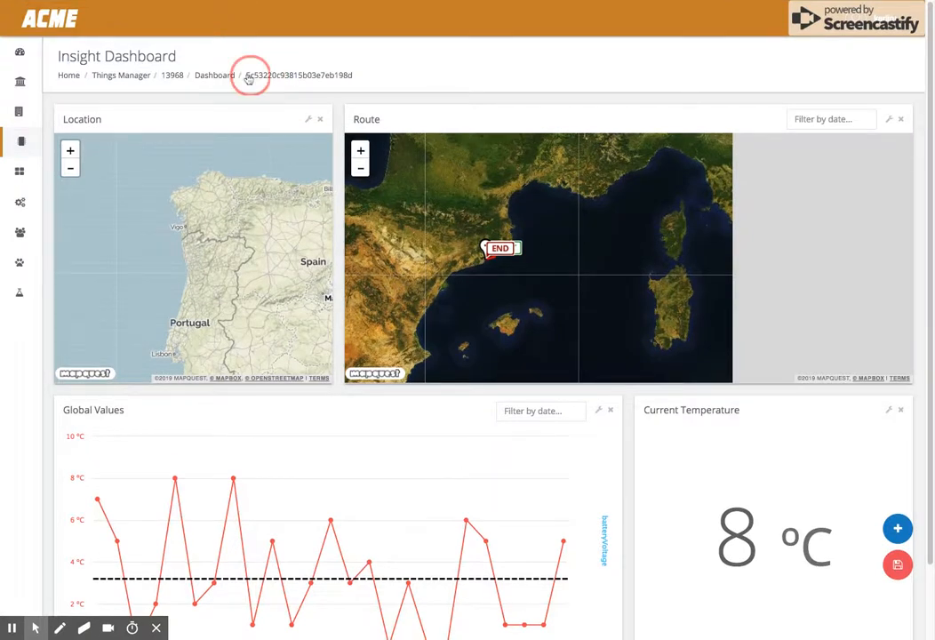
drag(356, 77, 247, 75)
key(ctrl+c)
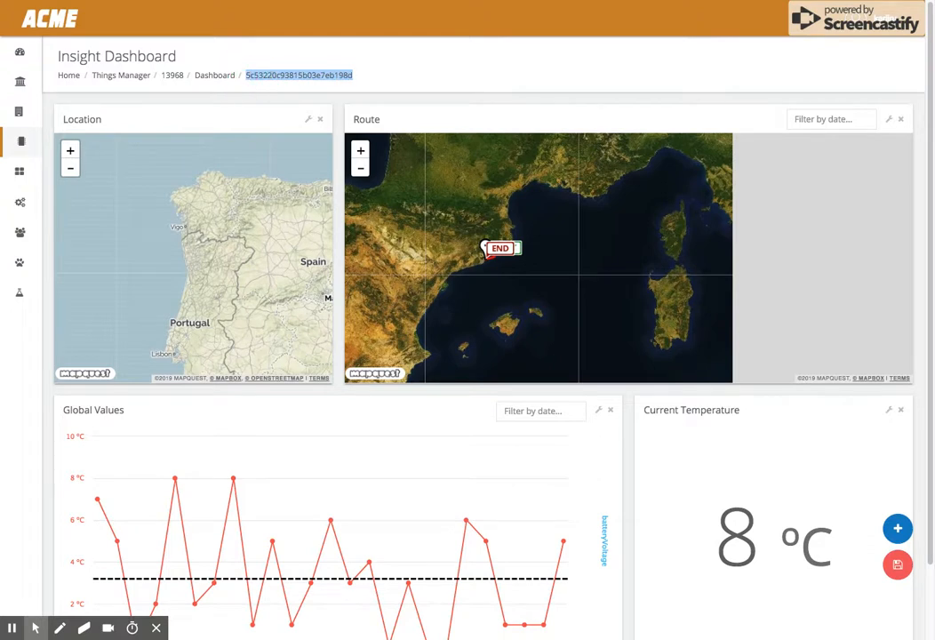
- Edit the main dashboard's Map widget, paste the copied ID as its insightId, and save the dashboard
click(21, 51)
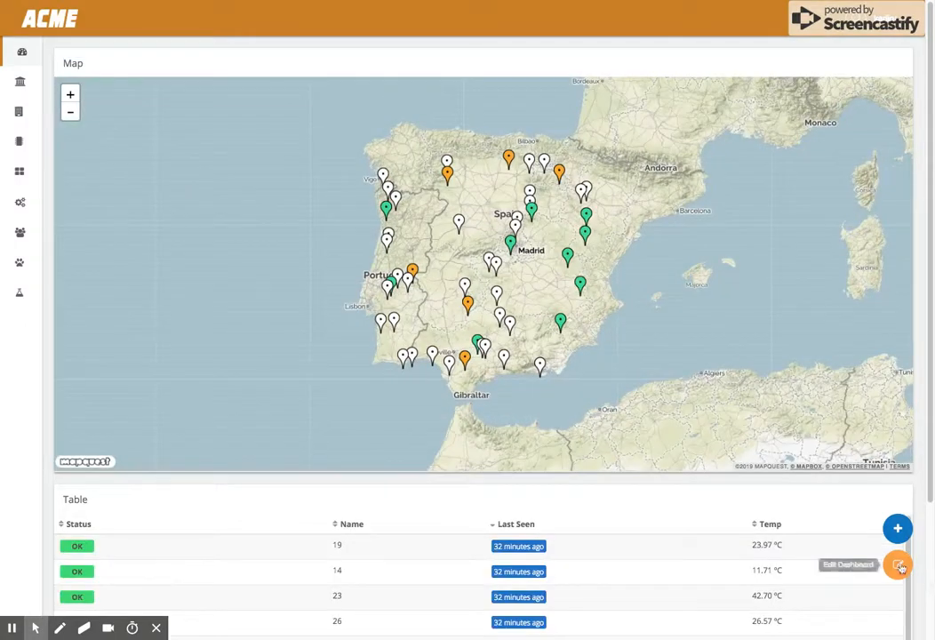
click(890, 64)
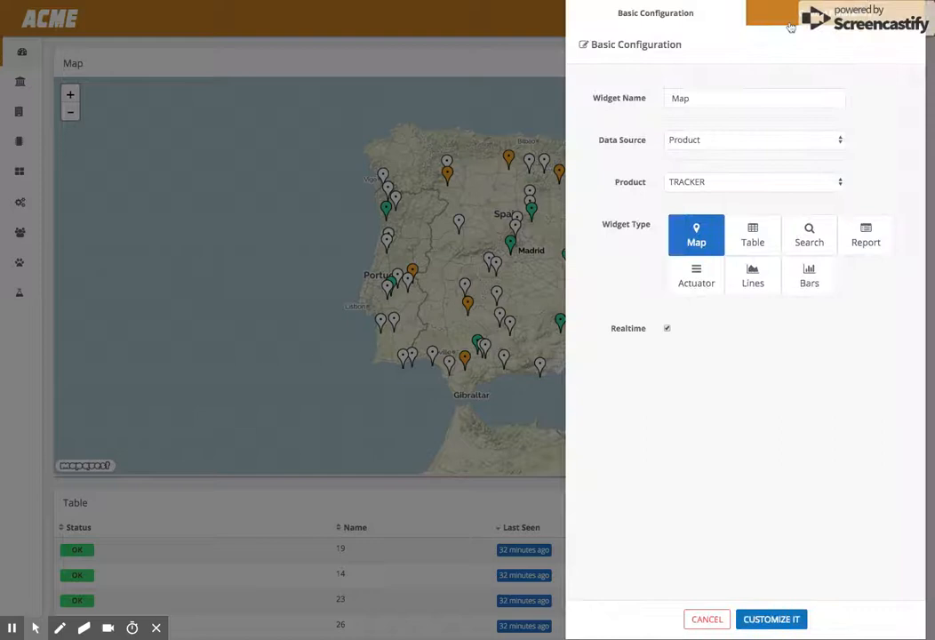
click(782, 22)
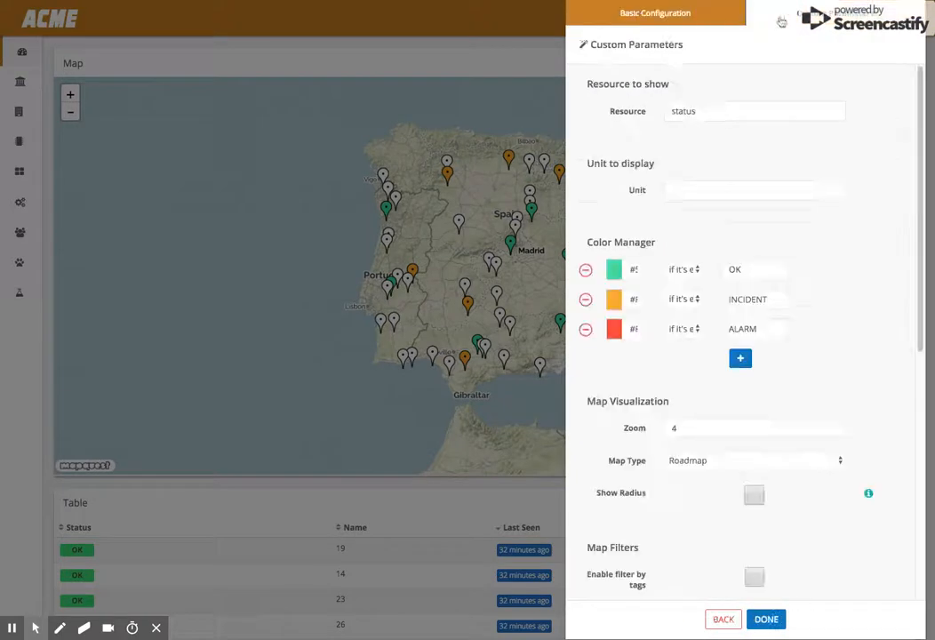
scroll(801, 289, down, 2)
scroll(801, 289, down, 5)
click(692, 544)
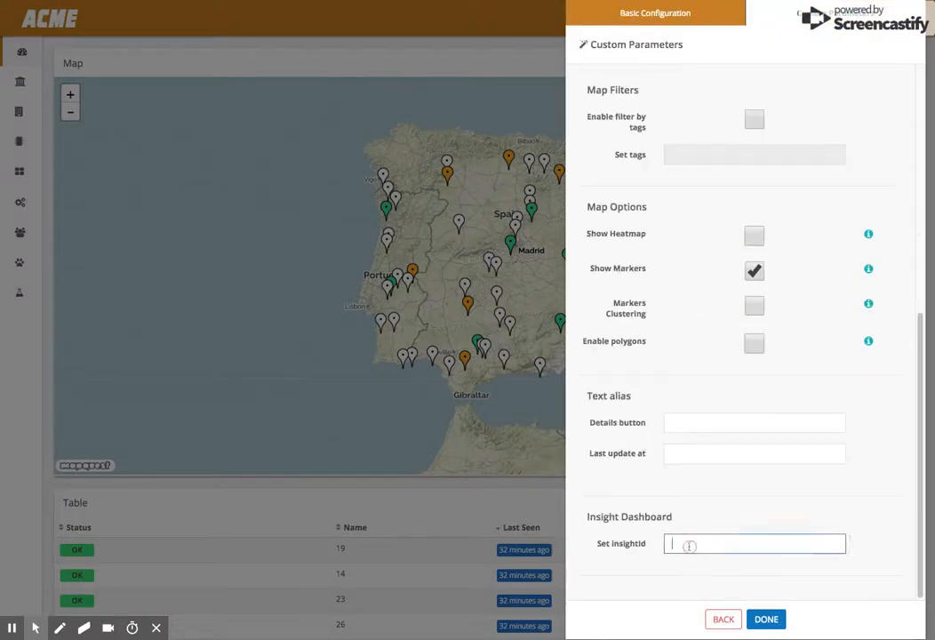
key(ctrl+v)
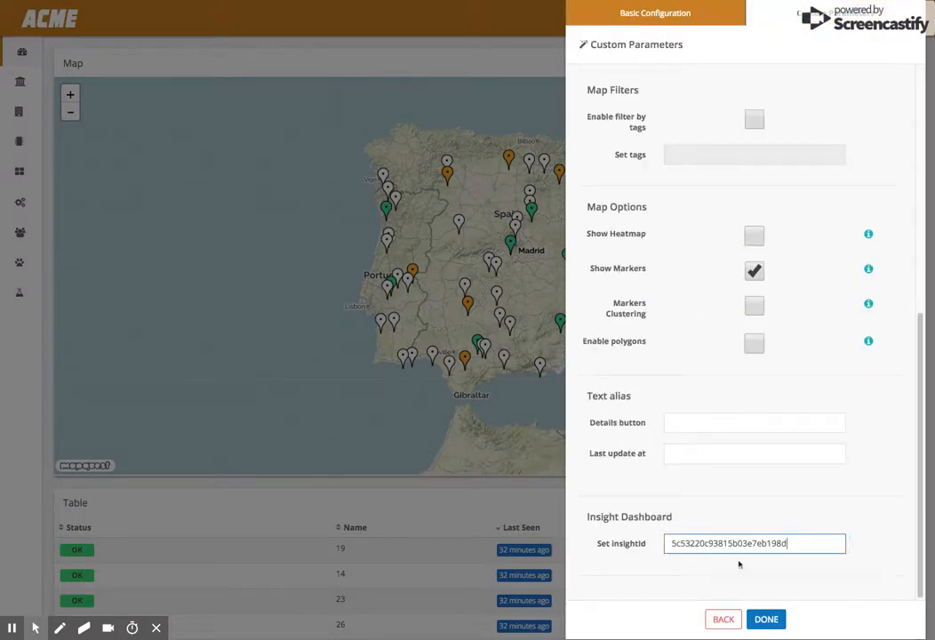
click(768, 620)
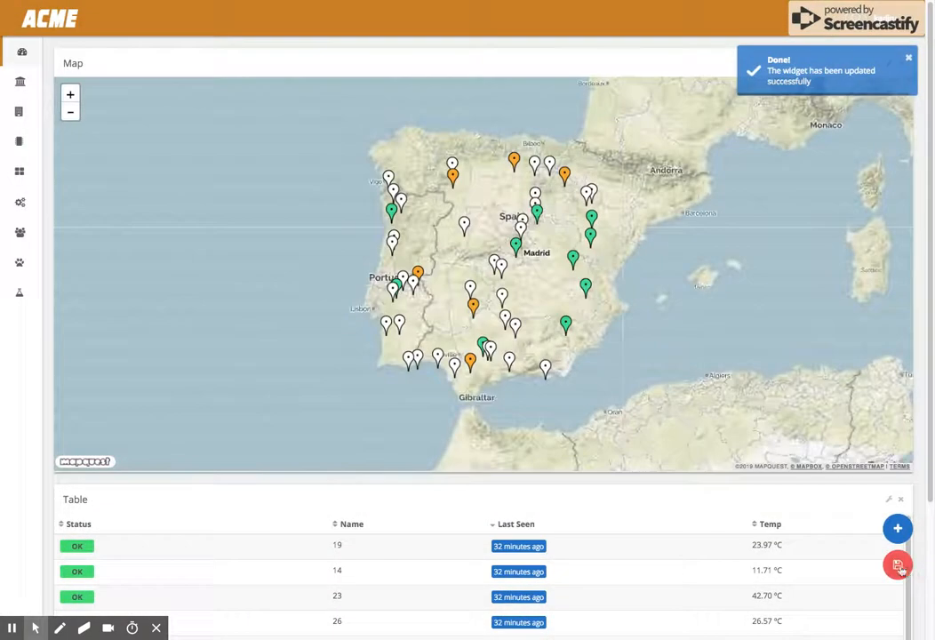
click(898, 565)
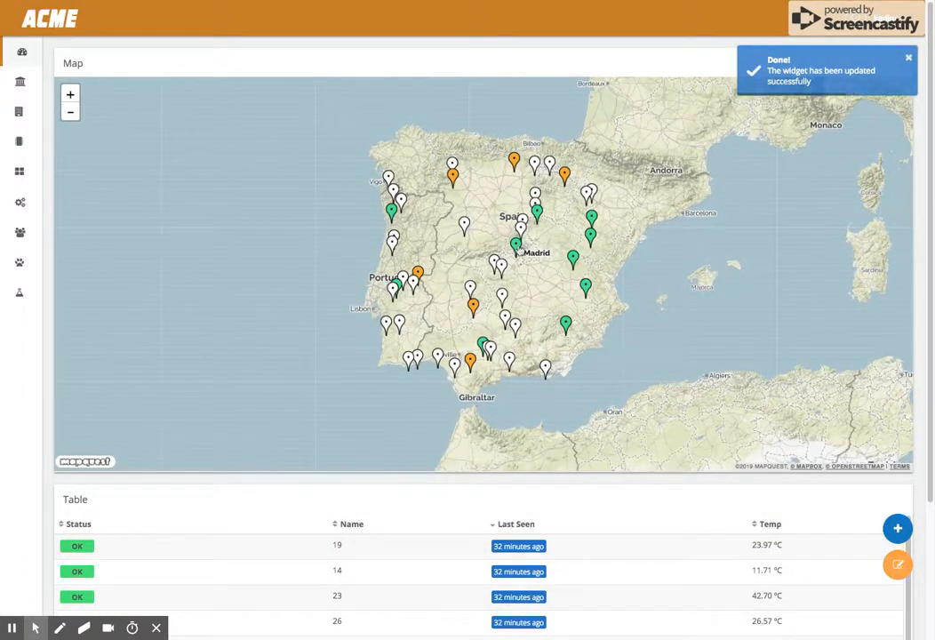
- Open device 14's insight dashboard from a map marker and zoom out and pan its Location map
click(516, 245)
click(510, 229)
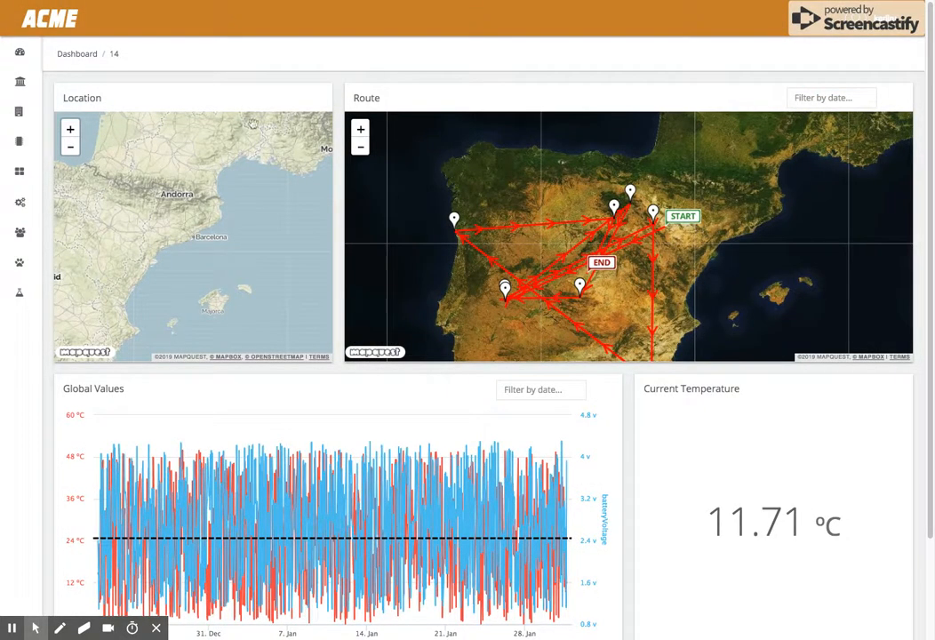
click(69, 149)
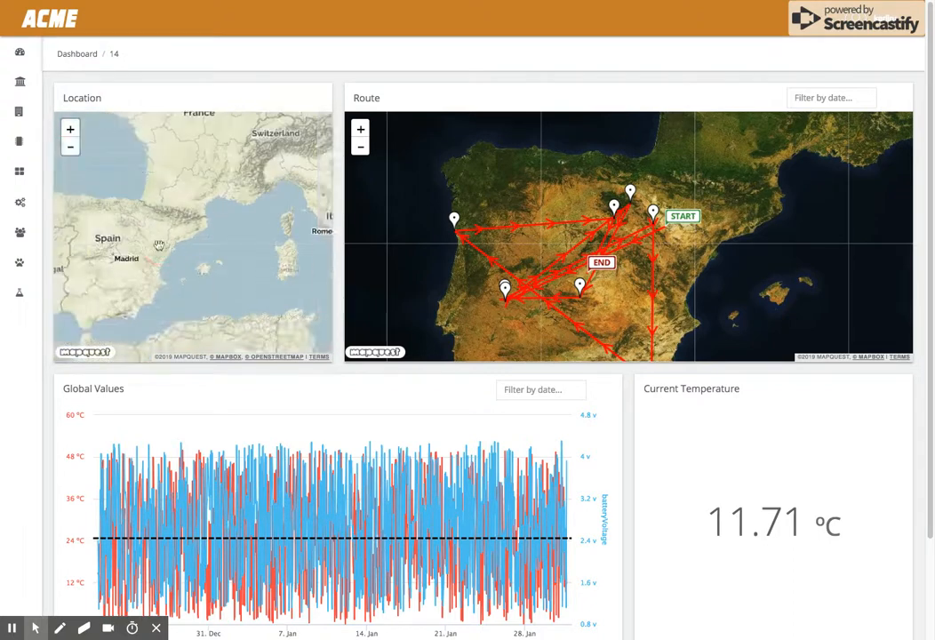
drag(159, 247, 224, 245)
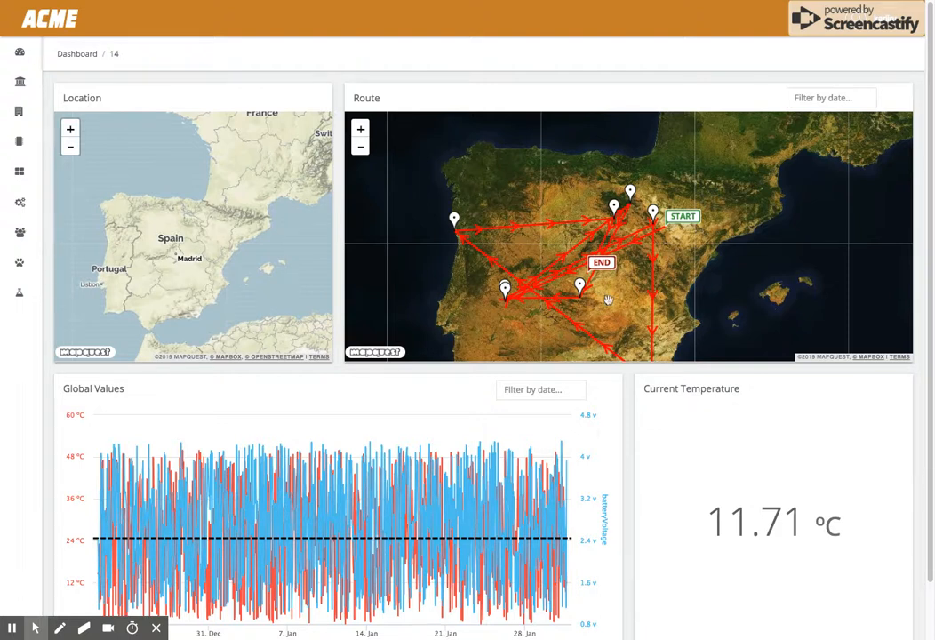
- Zoom repeatedly into narrower time ranges of the Global Values chart
scroll(599, 434, down, 2)
drag(424, 389, 582, 540)
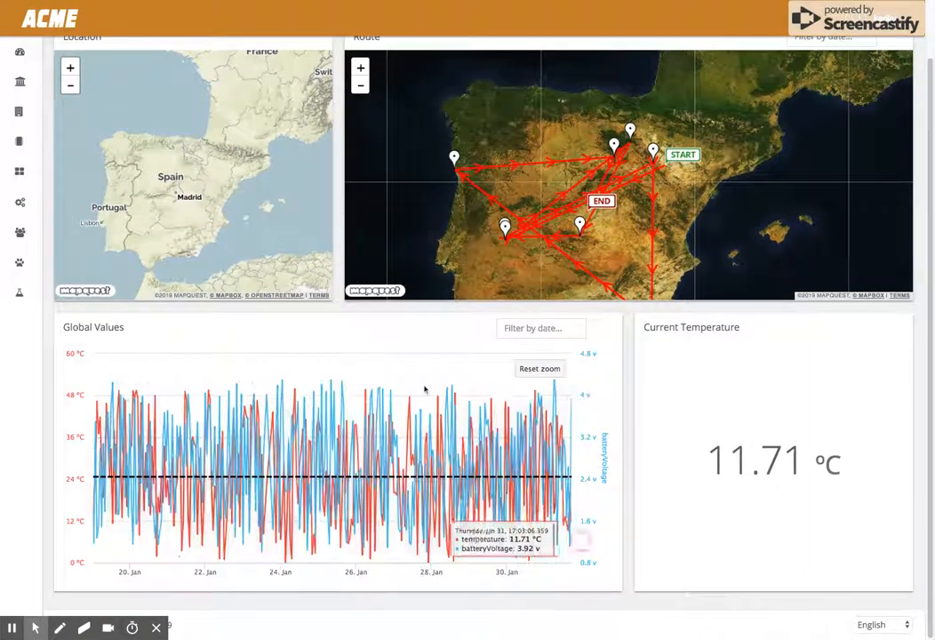
drag(404, 396, 572, 533)
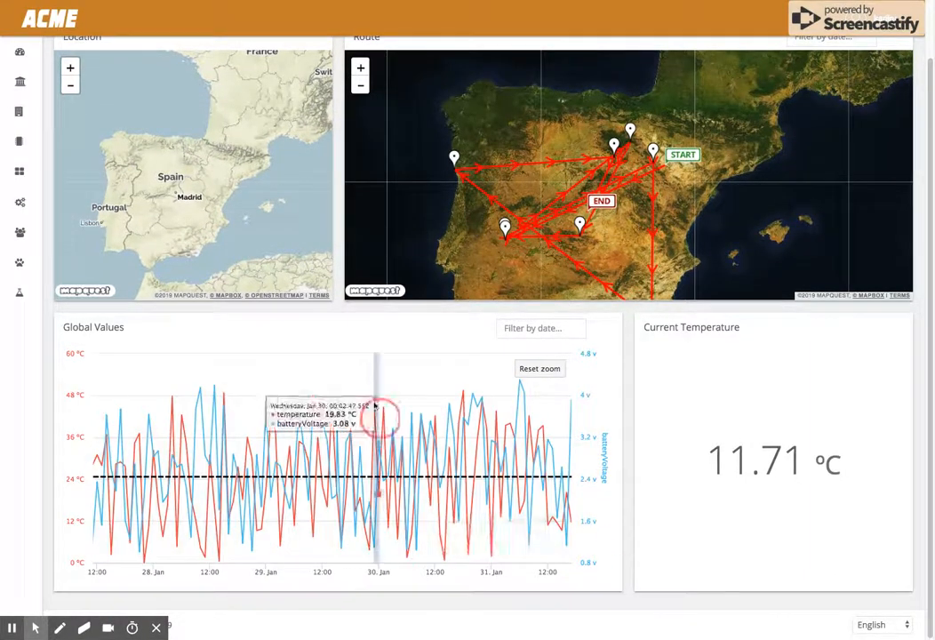
drag(375, 406, 576, 501)
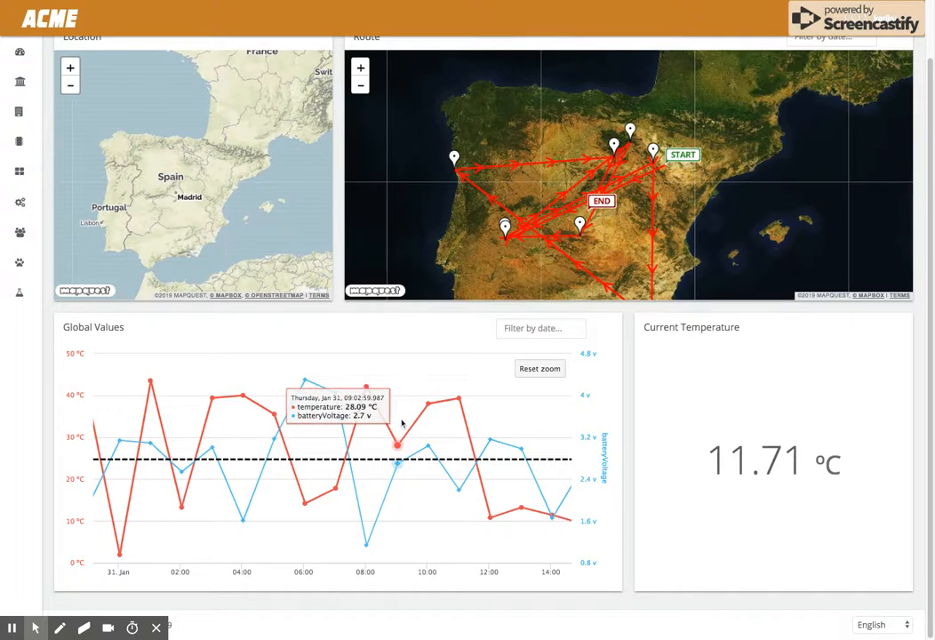
scroll(402, 424, up, 2)
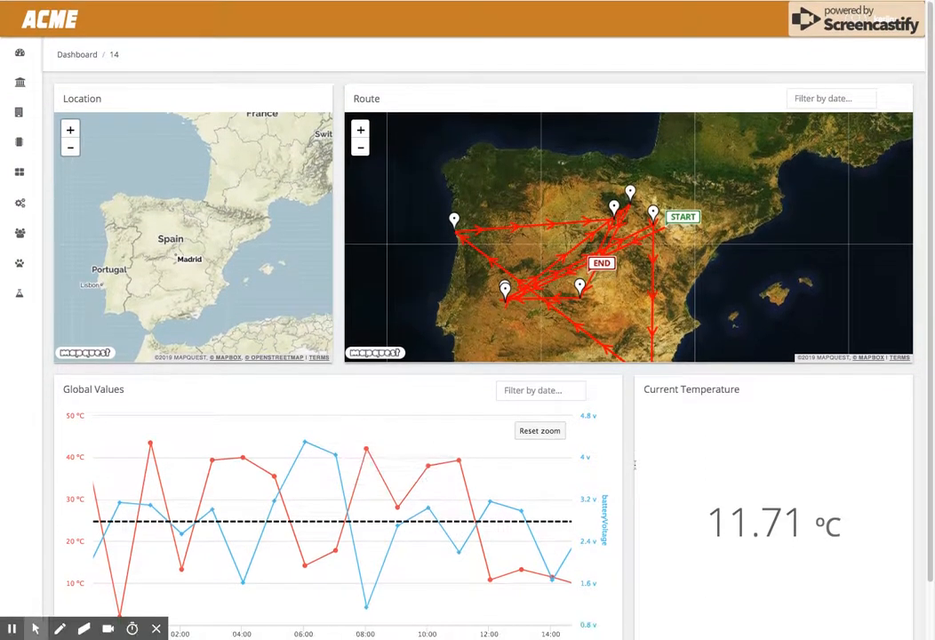